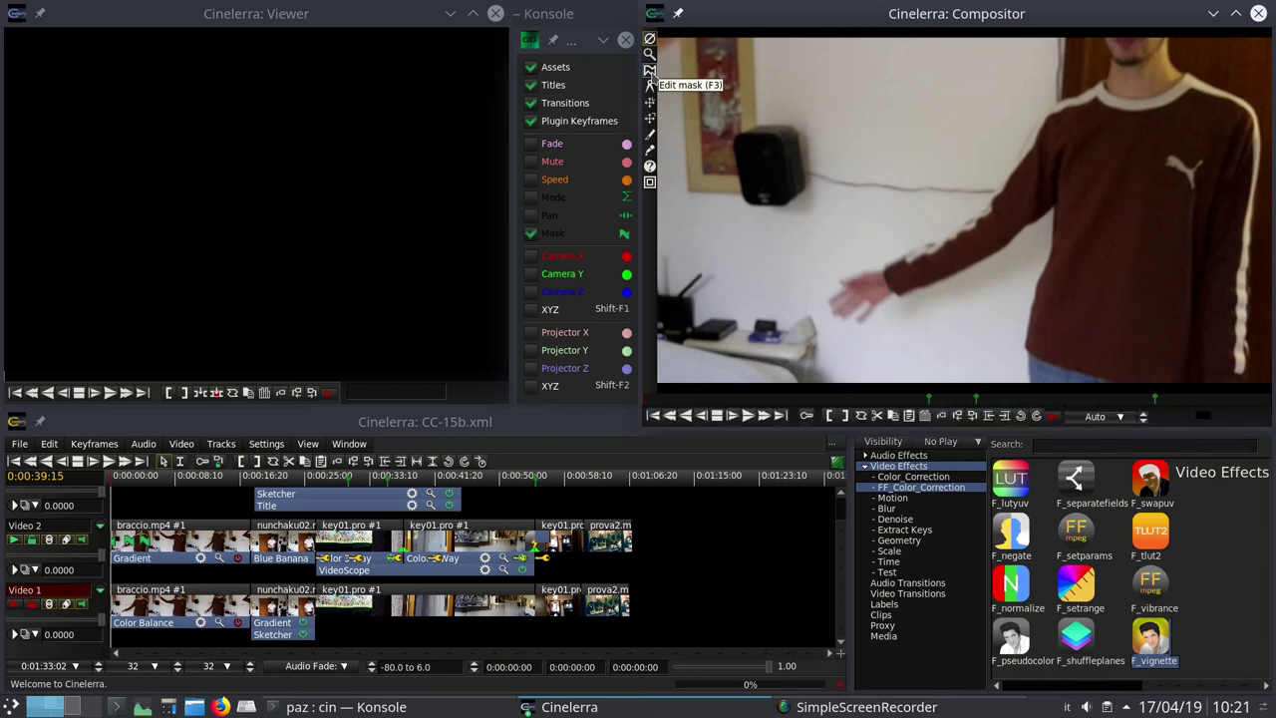
- Examine the mask around the hand in the compositor and its settings, and leave mask editing
click(650, 71)
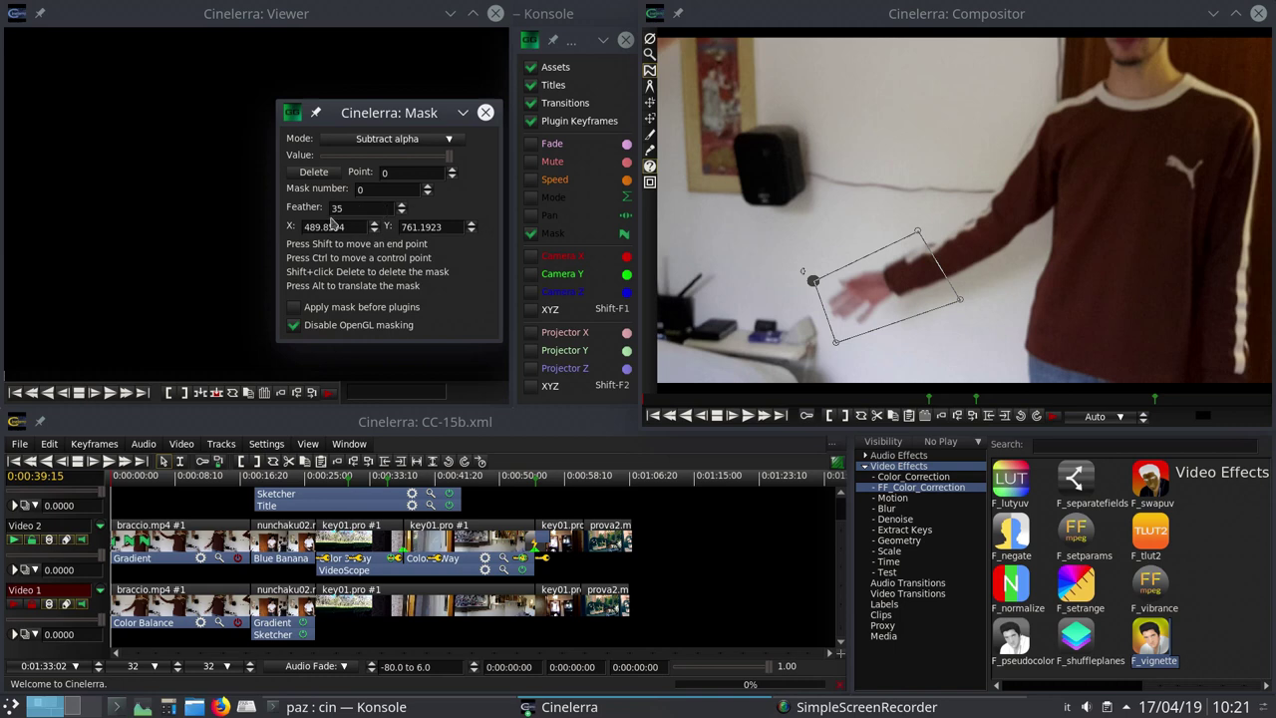
click(649, 40)
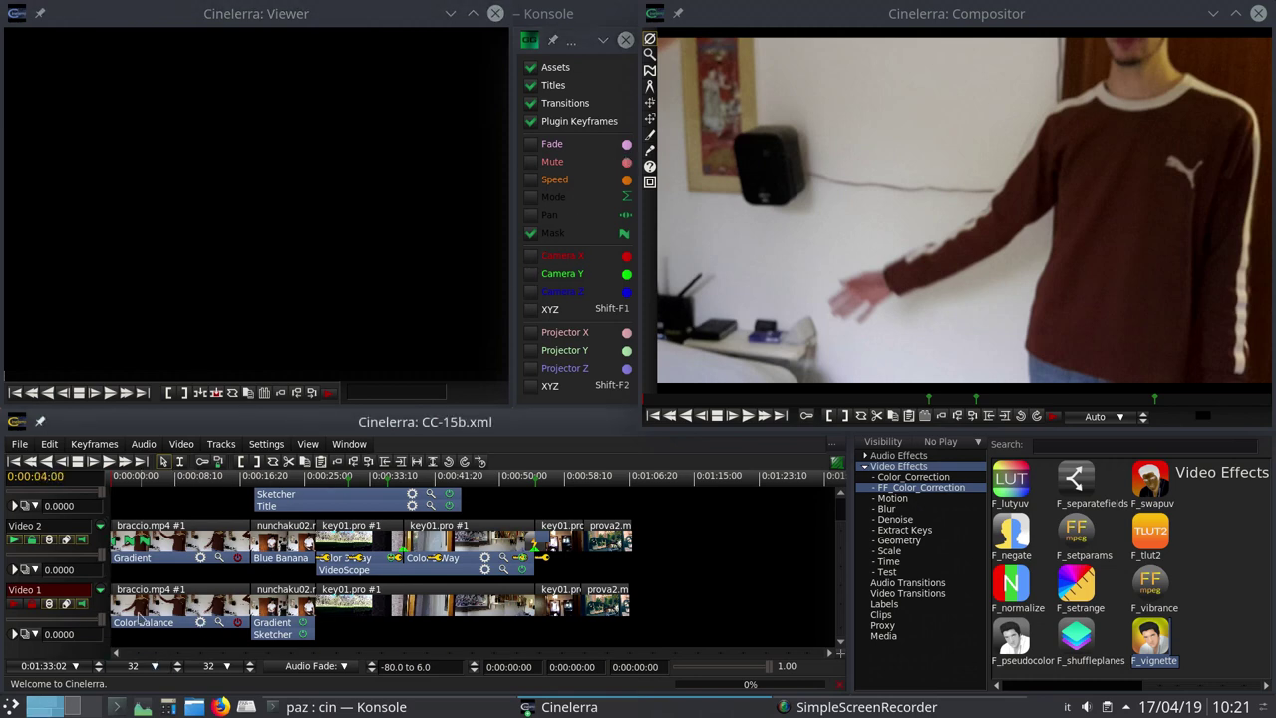
- Turn on playback of track Video 1 and enable the Color Balance effect on its braccio.mp4 clip
click(14, 610)
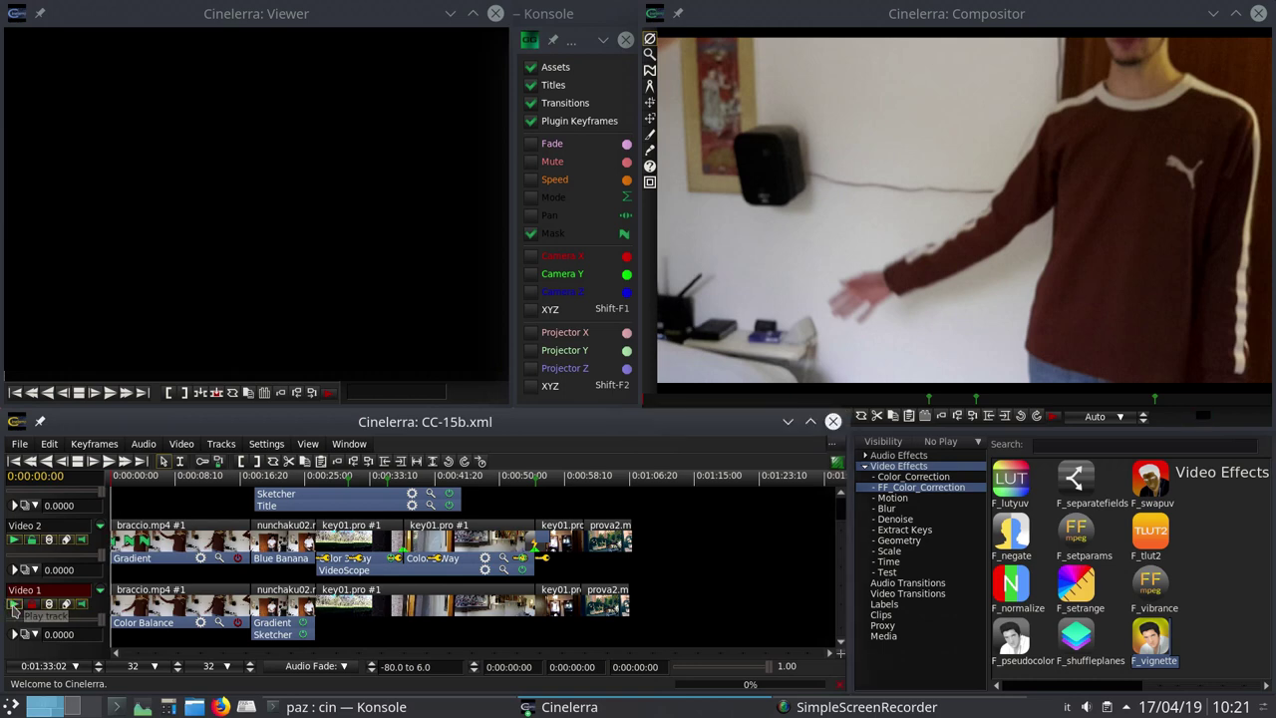
click(238, 622)
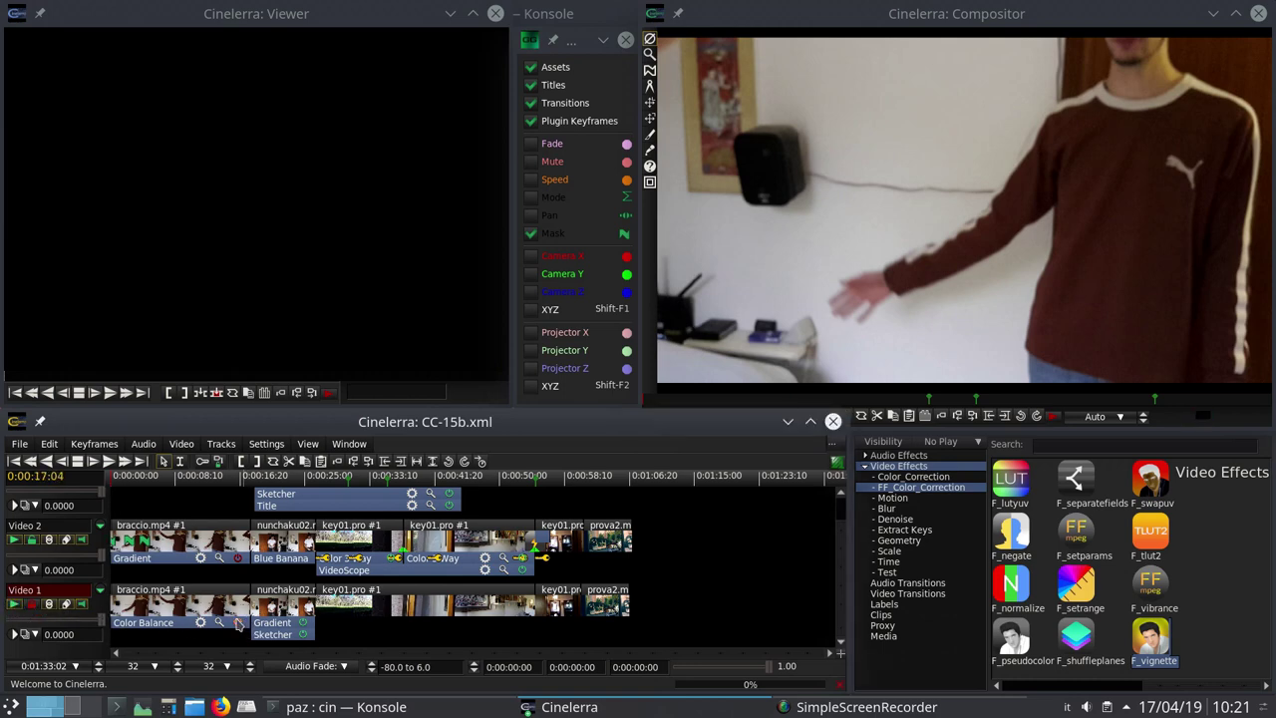
click(984, 286)
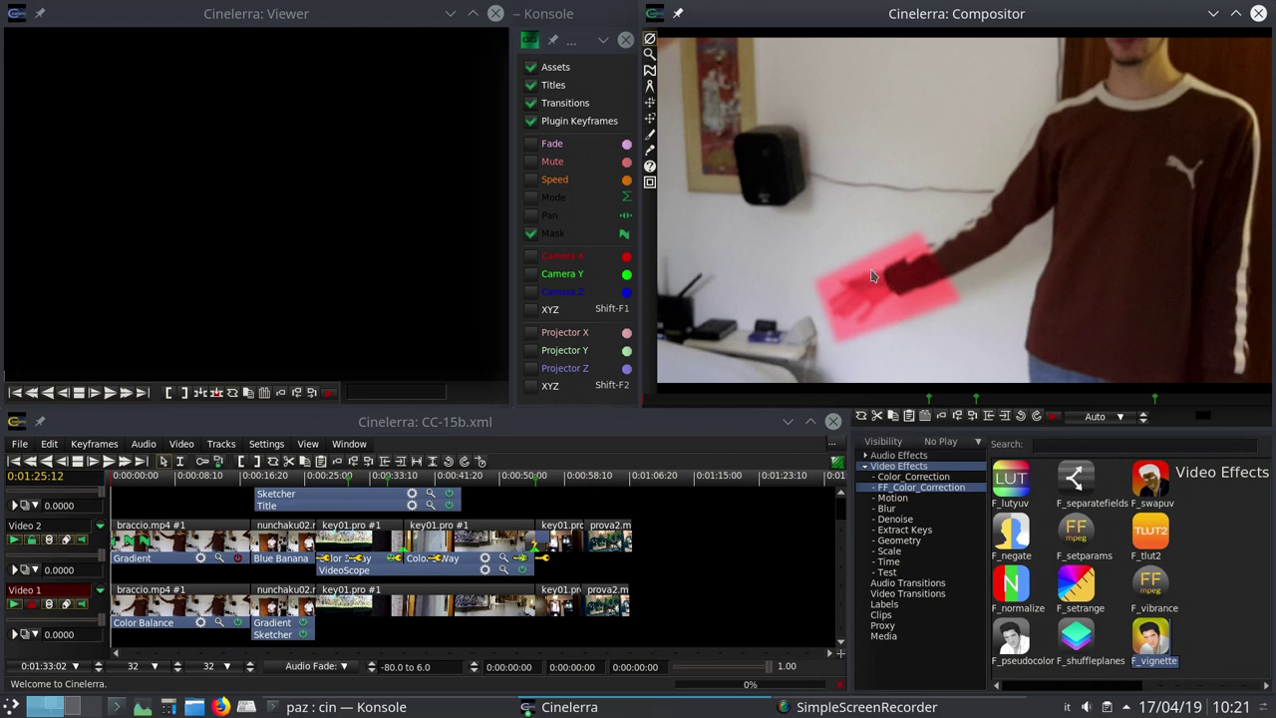
- Review the mask outline around the recolored hand and turn off playback of track Video 1
click(650, 69)
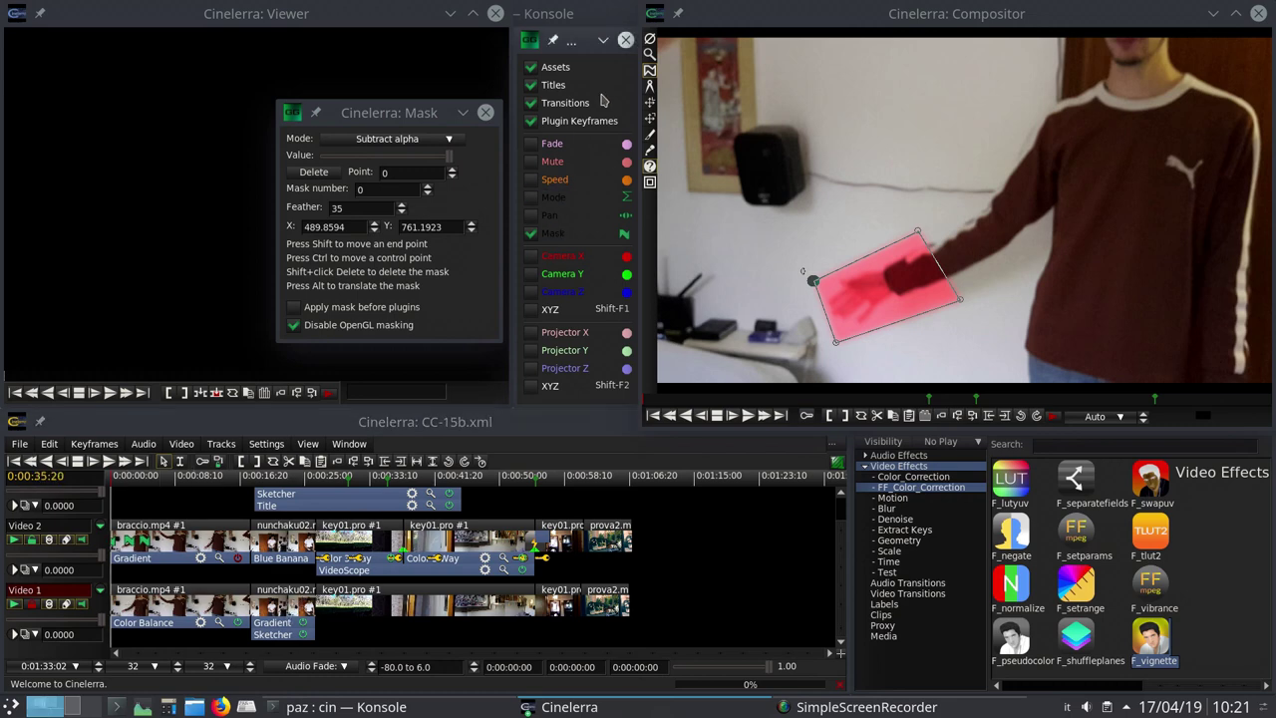
click(650, 40)
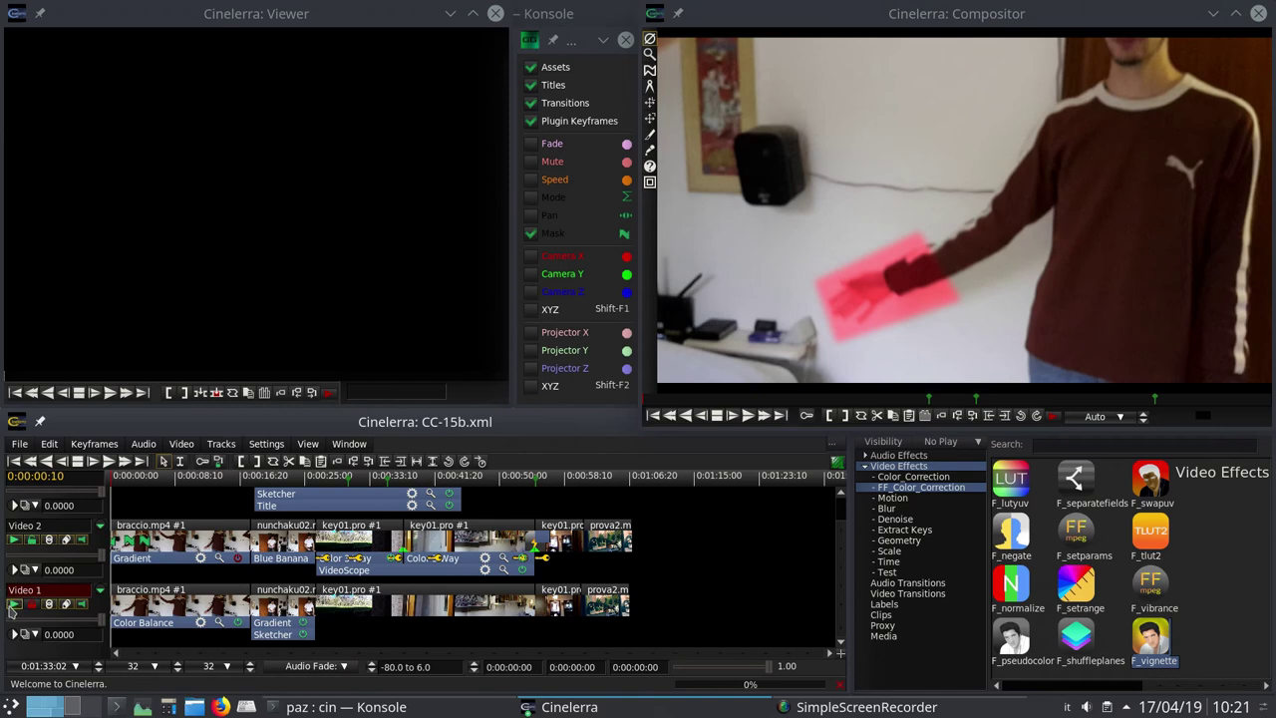
key(shift+t)
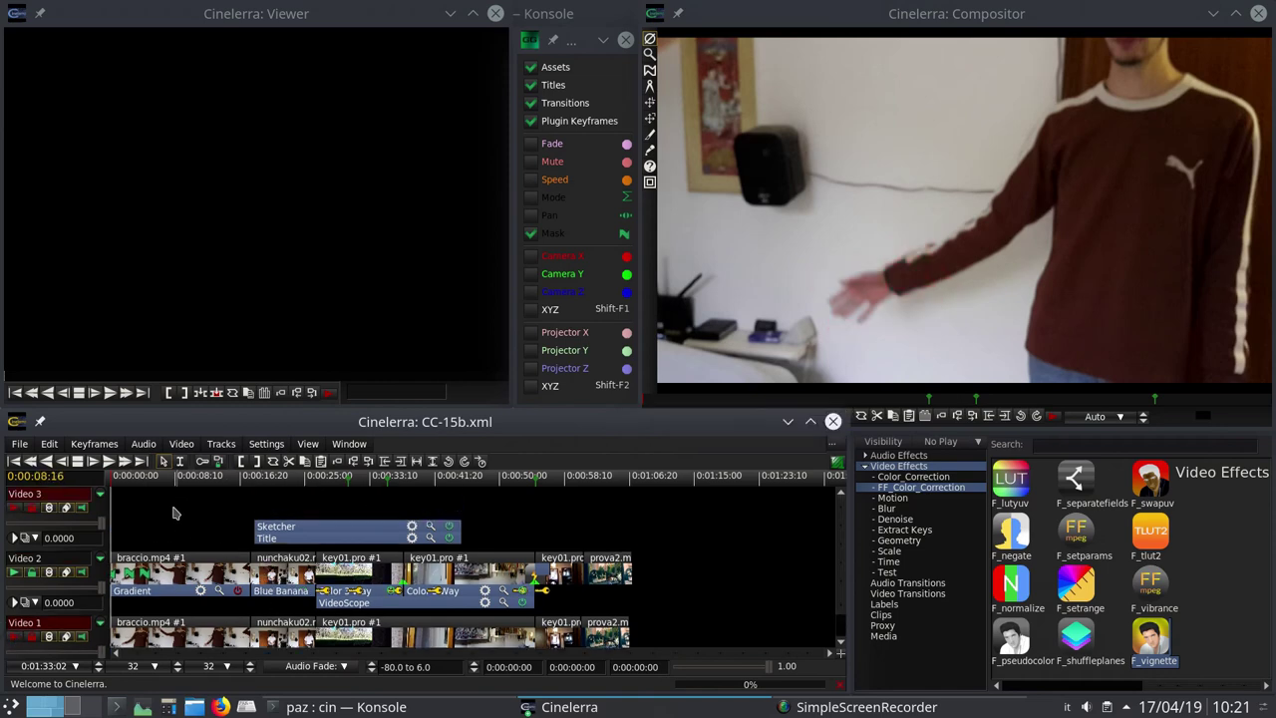
- Inspect the shared tracks Video 2 and Video 1 that can be attached to track Video 3, and close without attaching anything
right_click(198, 506)
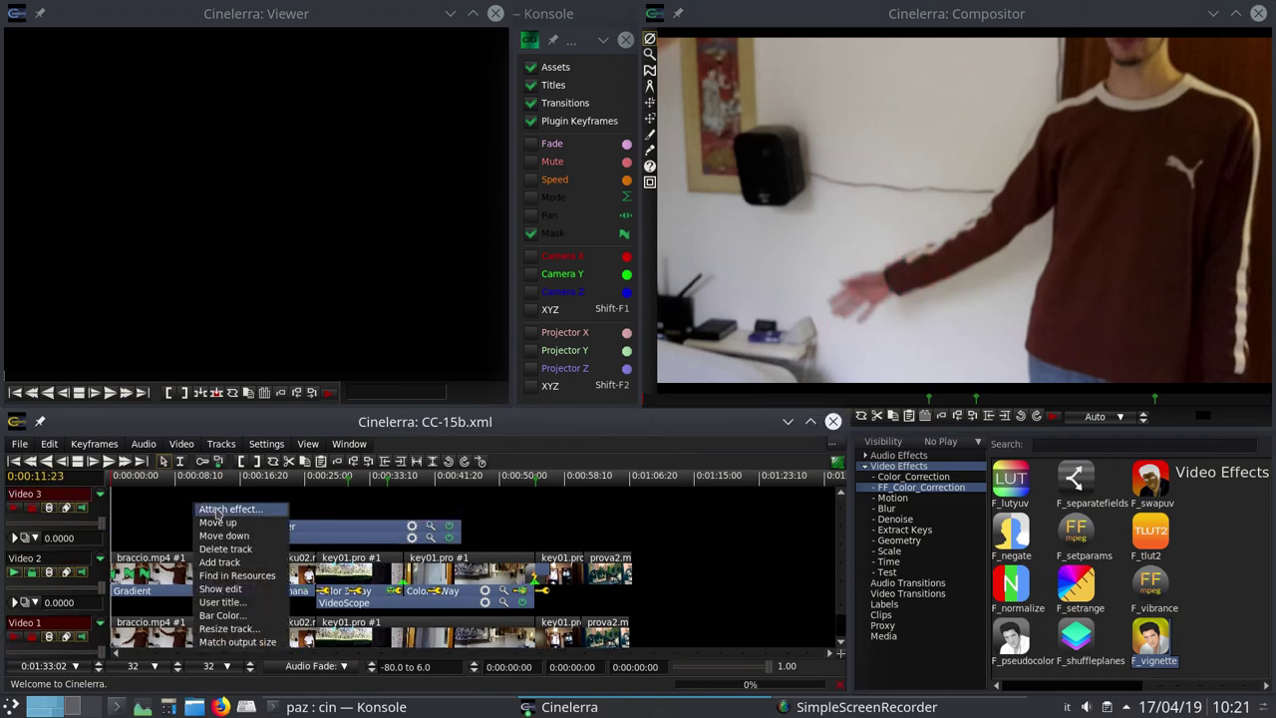
click(224, 509)
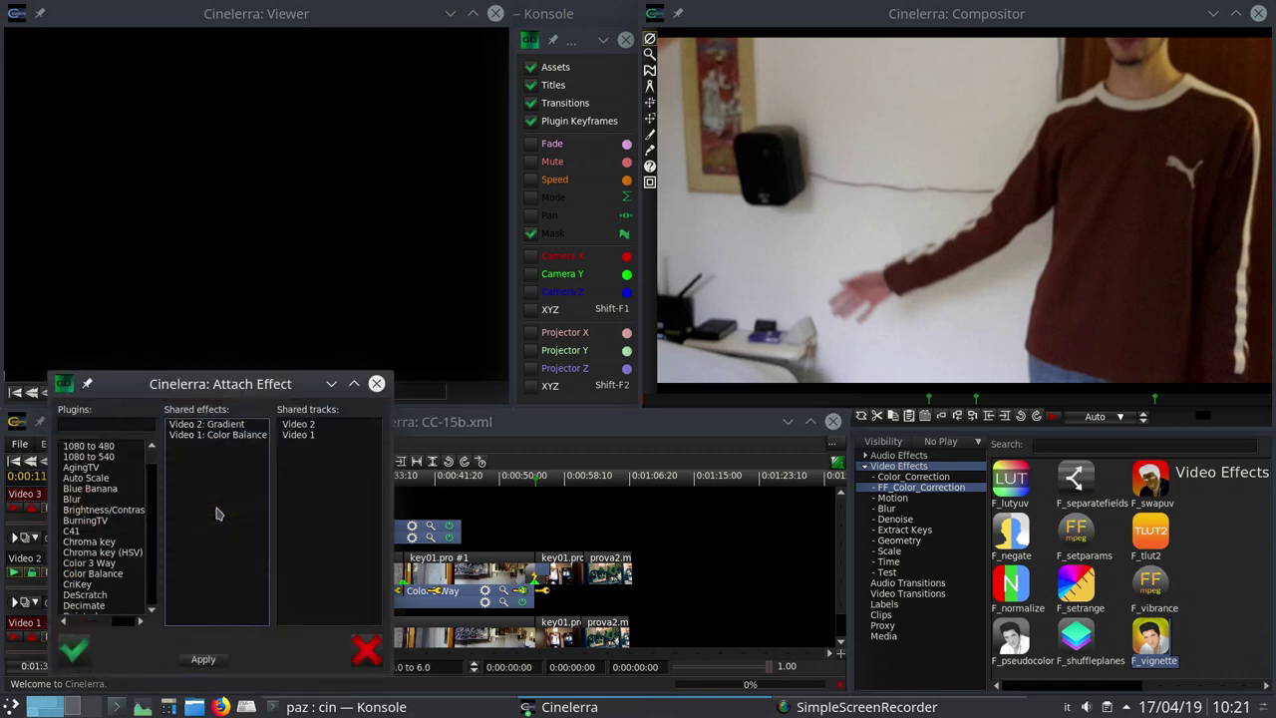
click(300, 425)
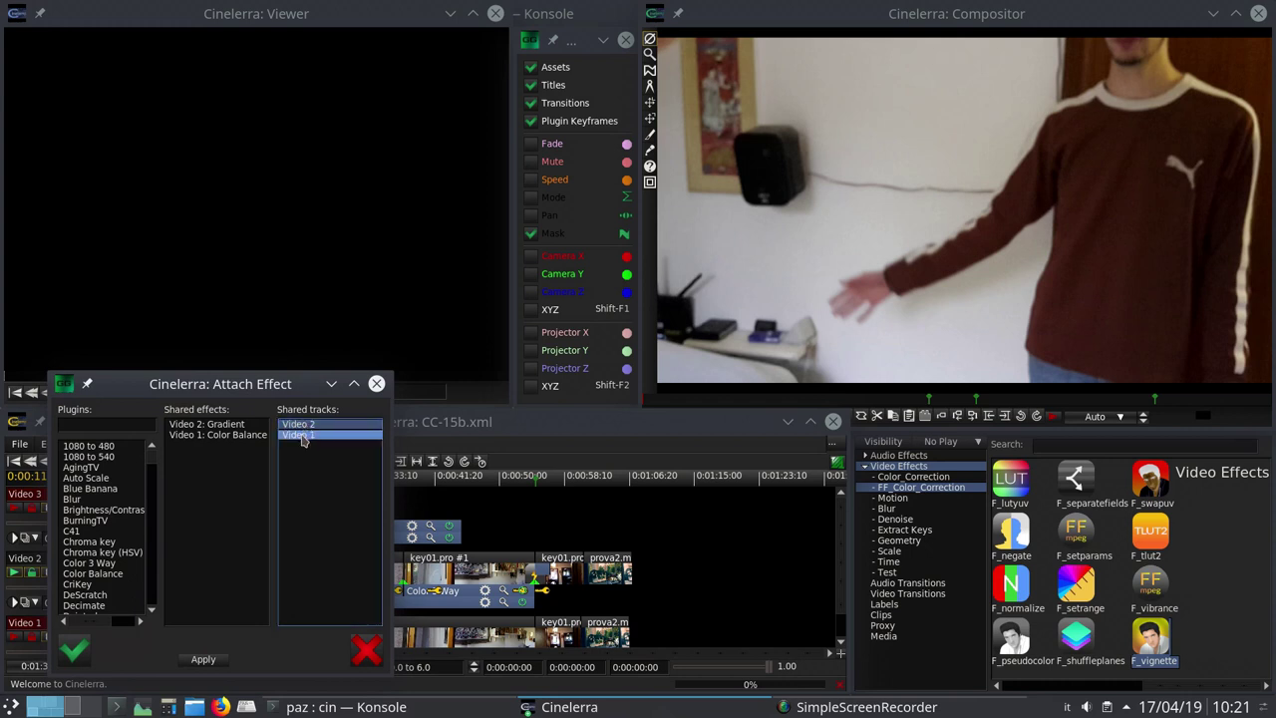
shift+click(303, 435)
click(319, 426)
shift+click(317, 435)
click(319, 425)
shift+click(317, 435)
click(319, 426)
shift+click(317, 434)
click(319, 426)
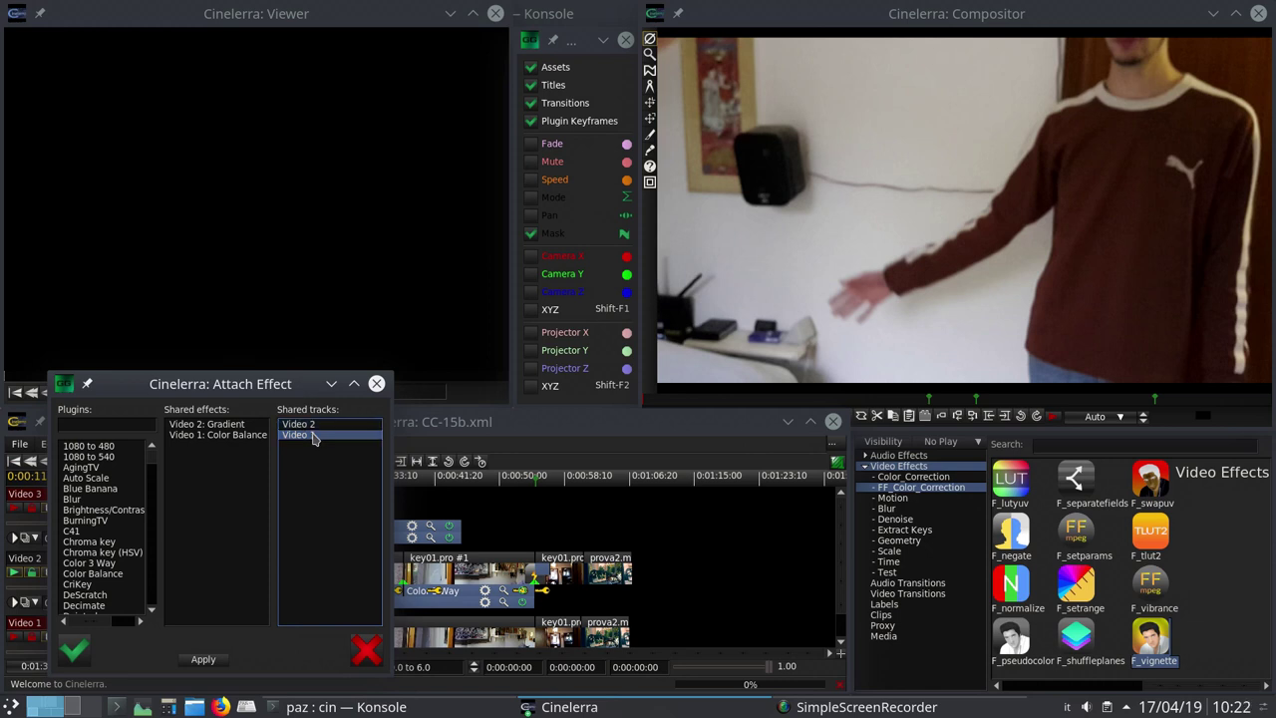
shift+click(317, 435)
click(322, 427)
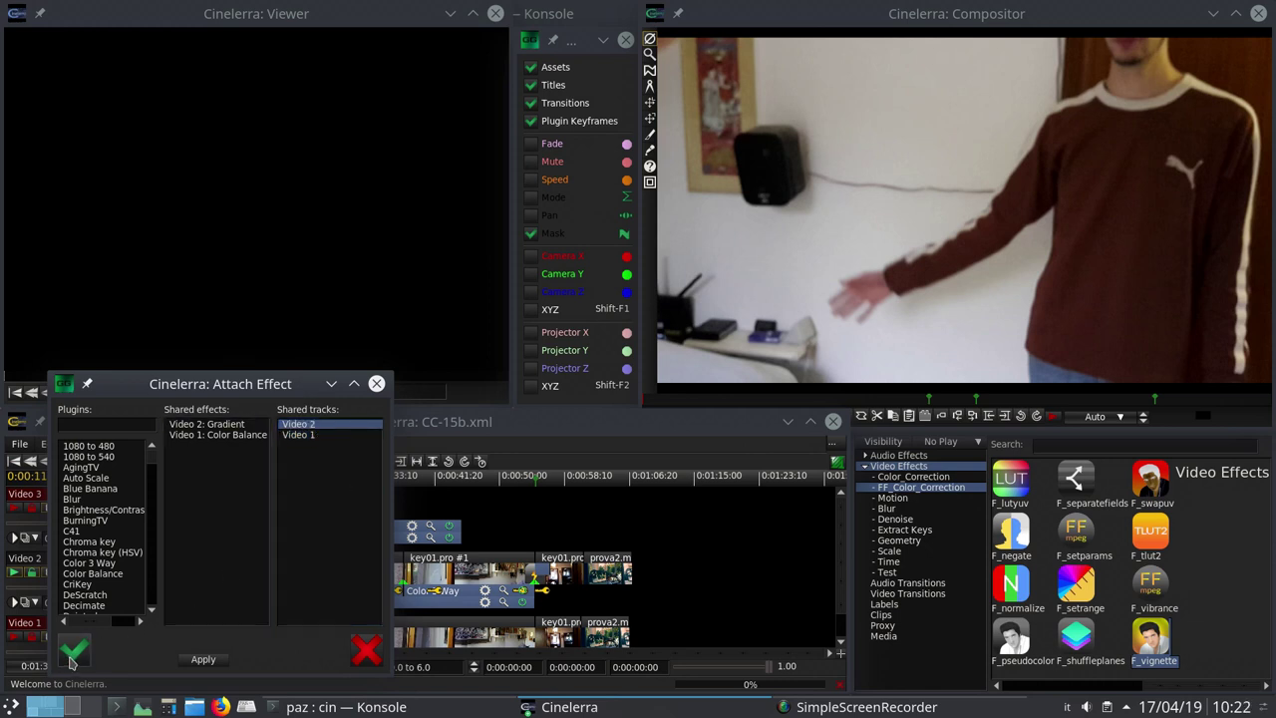
click(366, 648)
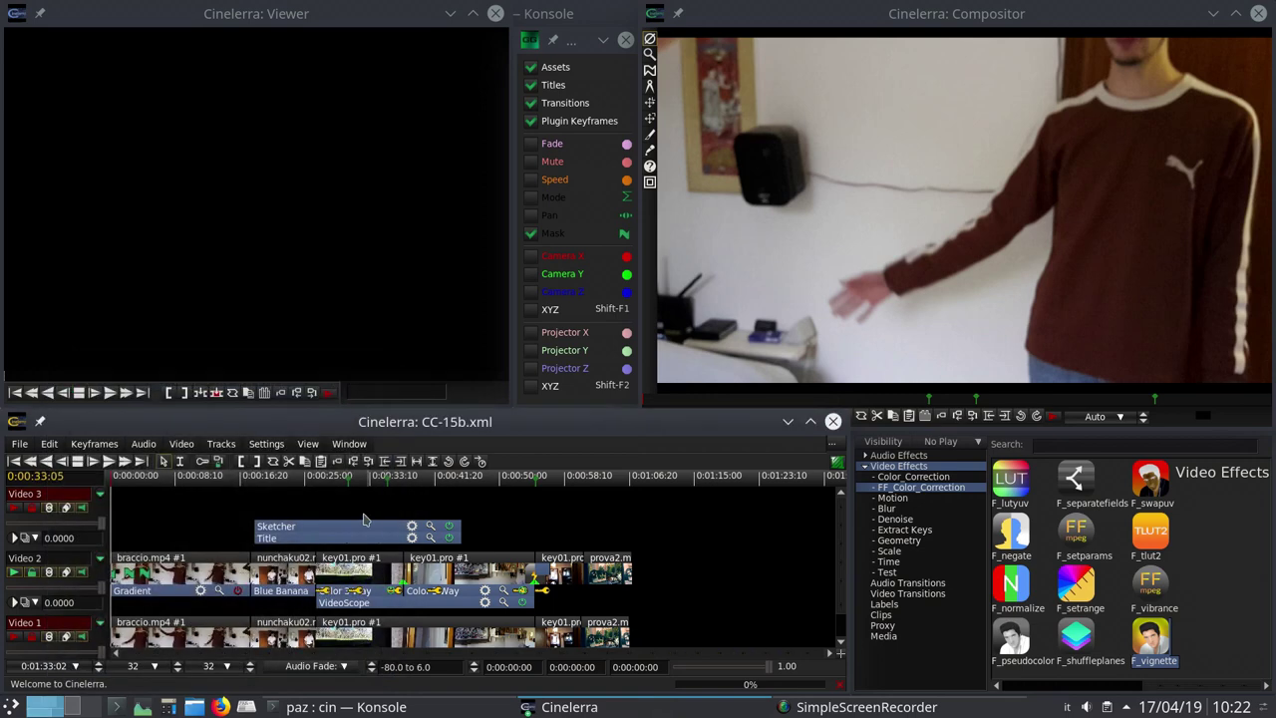
- Review the Sketcher effect's curve settings on track Video 3 and disable its Sketcher and Title effects
click(431, 529)
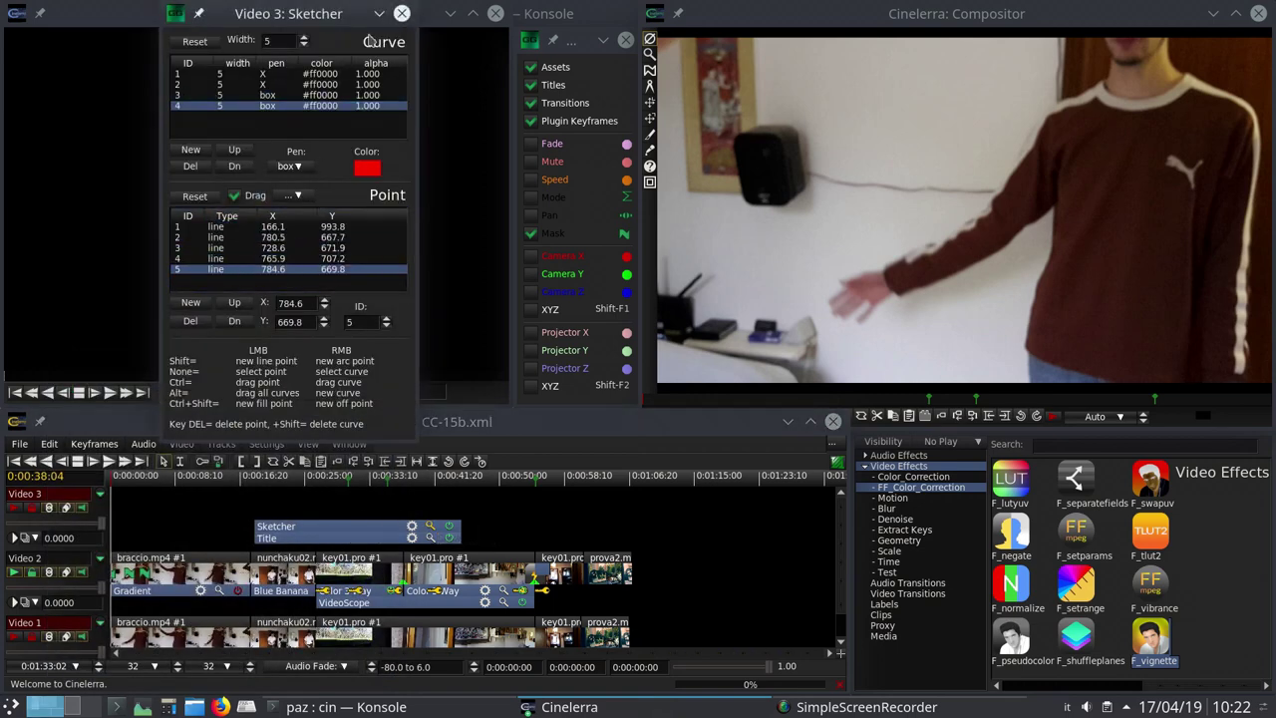
click(402, 13)
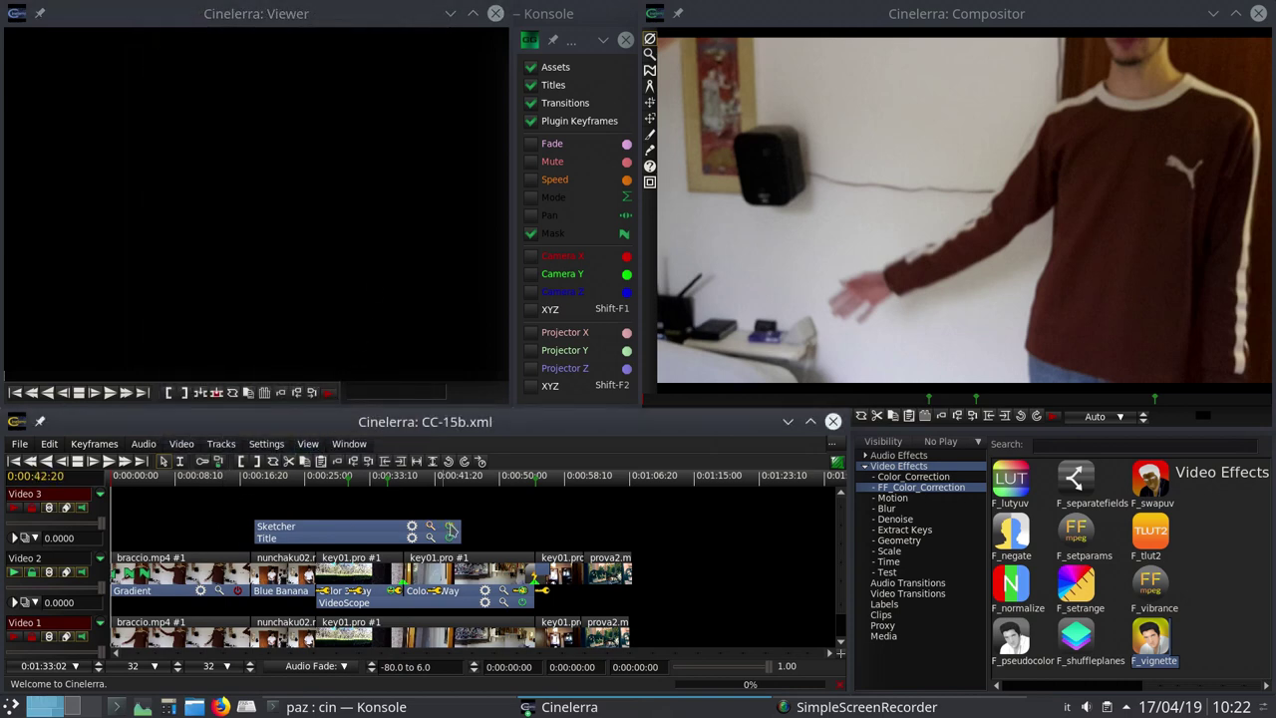
scroll(540, 538, down, 1)
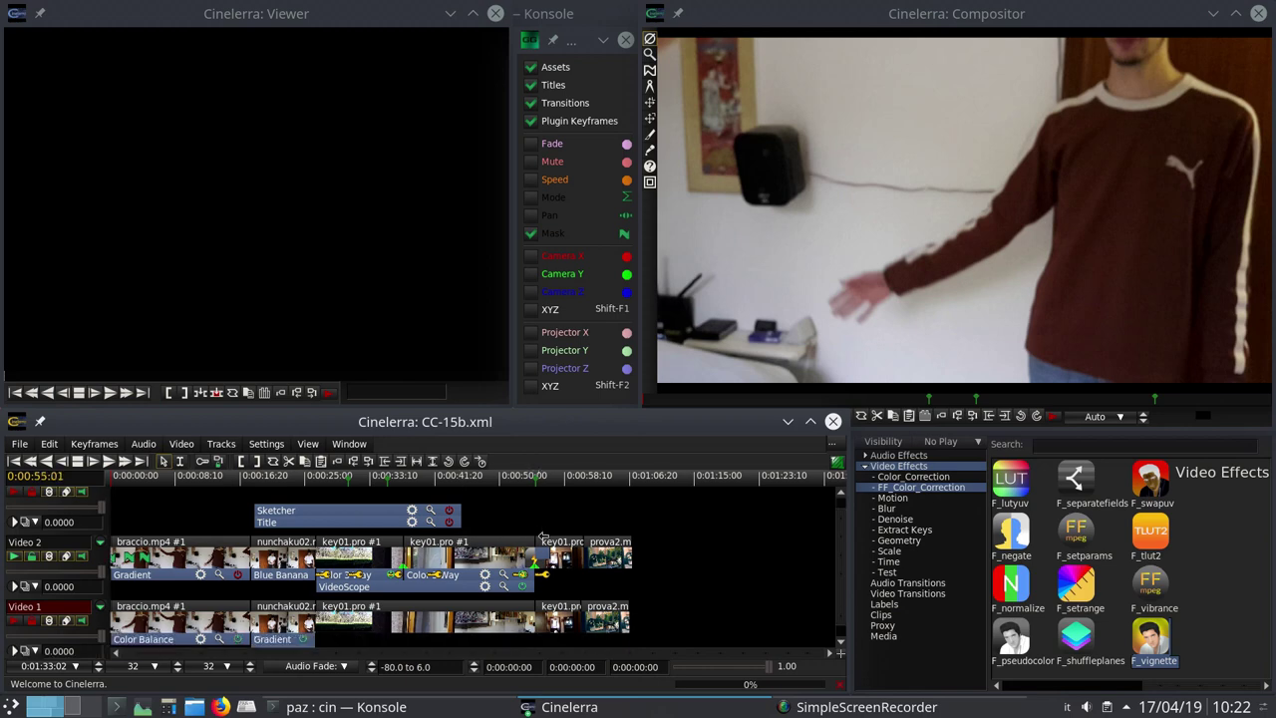
scroll(541, 537, down, 1)
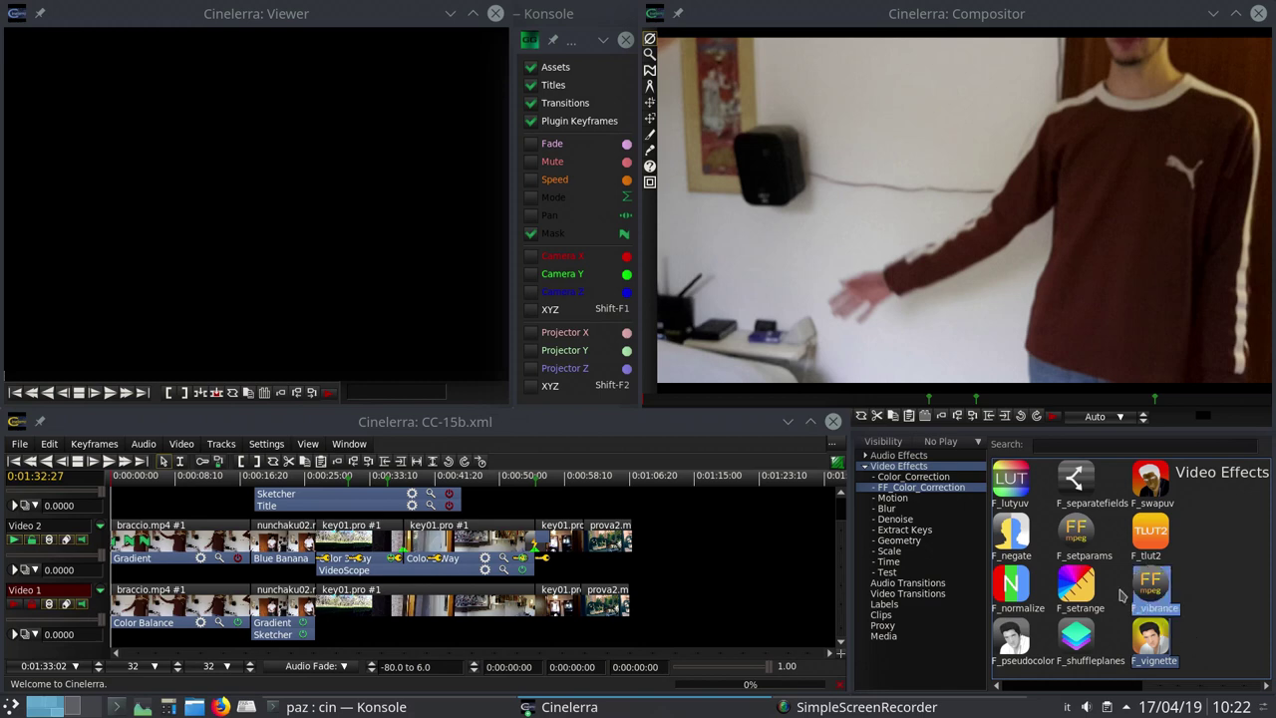
- Locate Gradient among the Color_Correction video effects and enable the existing Gradient on Video 2's braccio.mp4 clip
click(913, 476)
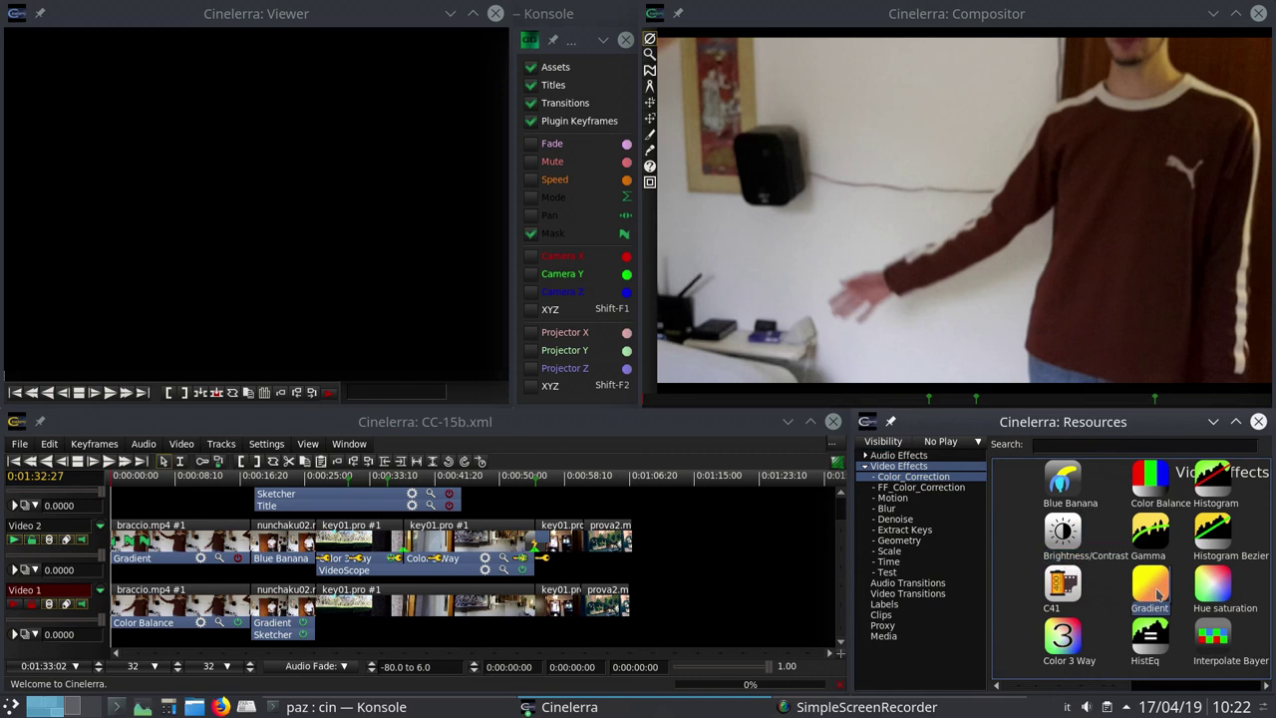
click(1147, 598)
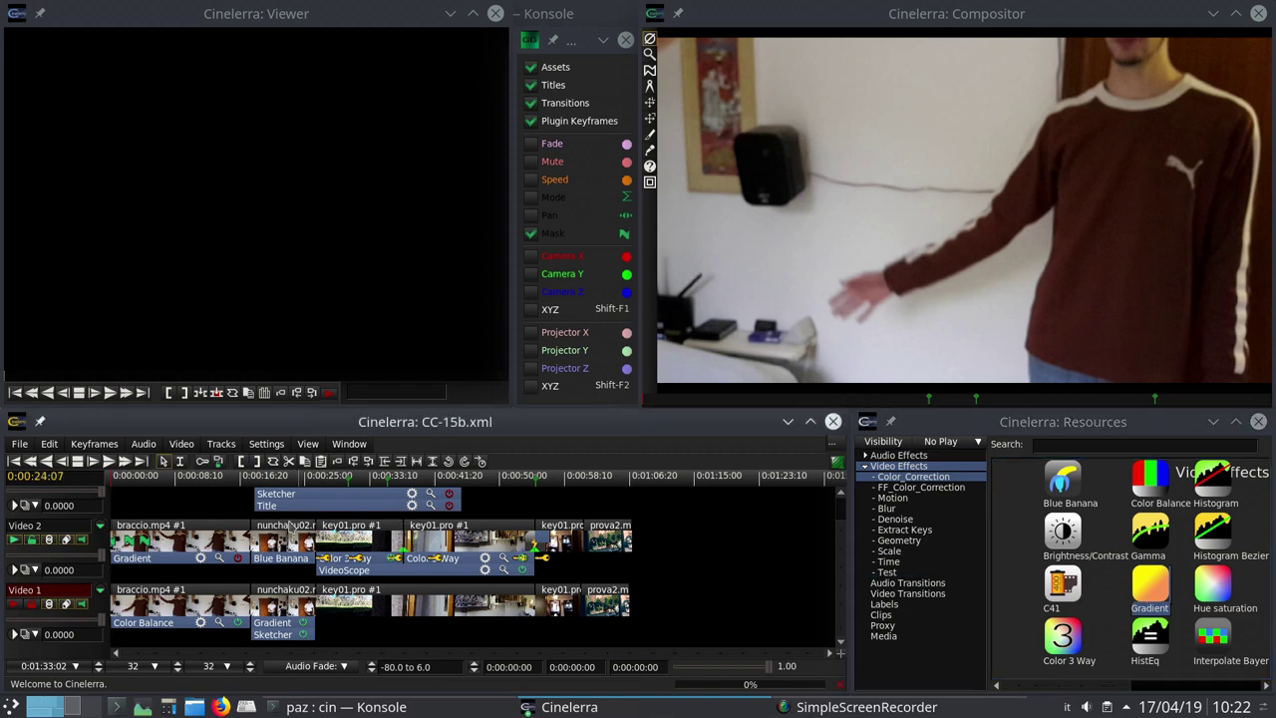
drag(239, 568, 241, 566)
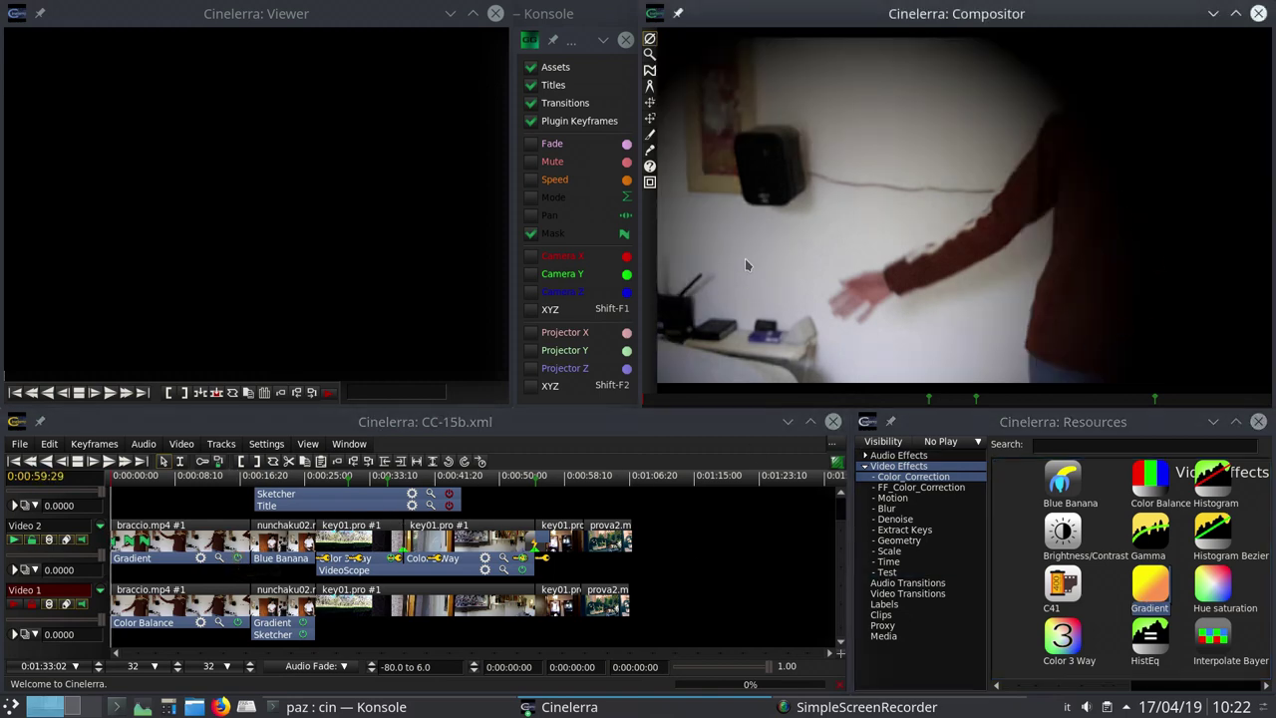
- Open the Gradient effect's settings for Video 2 and set the outer radius to 42
click(222, 562)
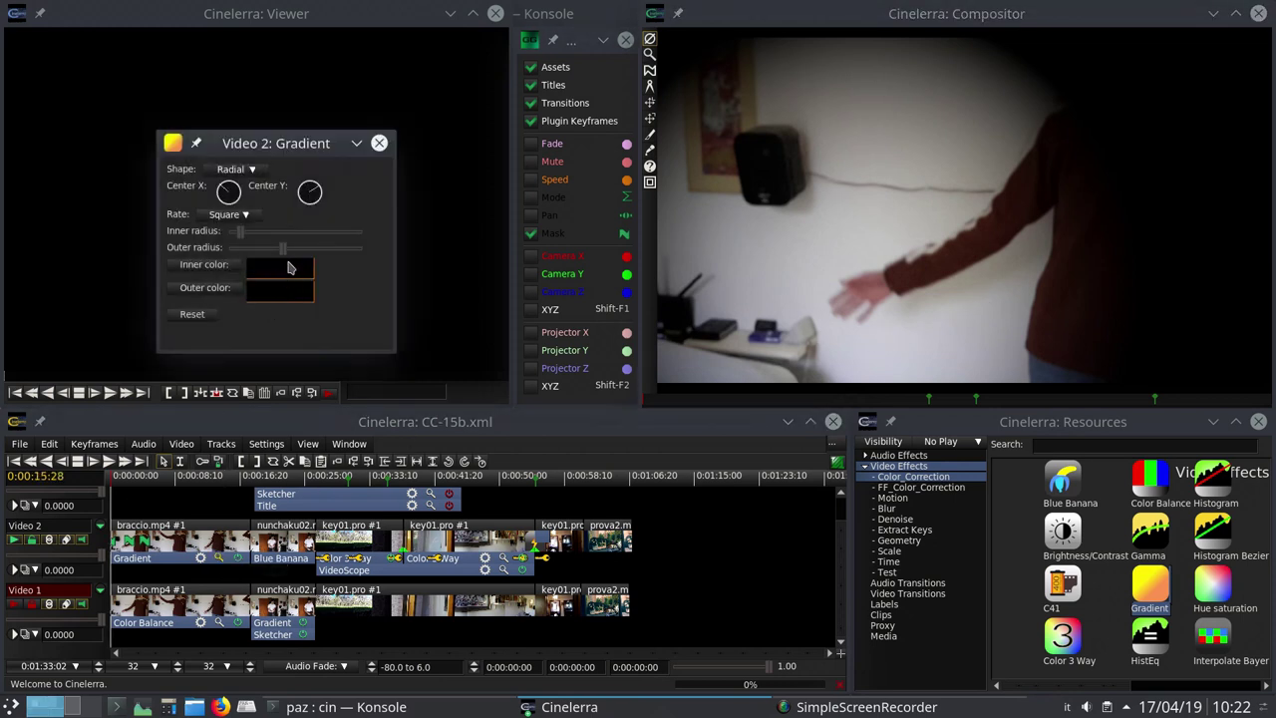
mouse_move(285, 248)
mouse_down()
mouse_move(255, 251)
mouse_move(307, 255)
mouse_move(267, 251)
mouse_move(287, 256)
mouse_up()
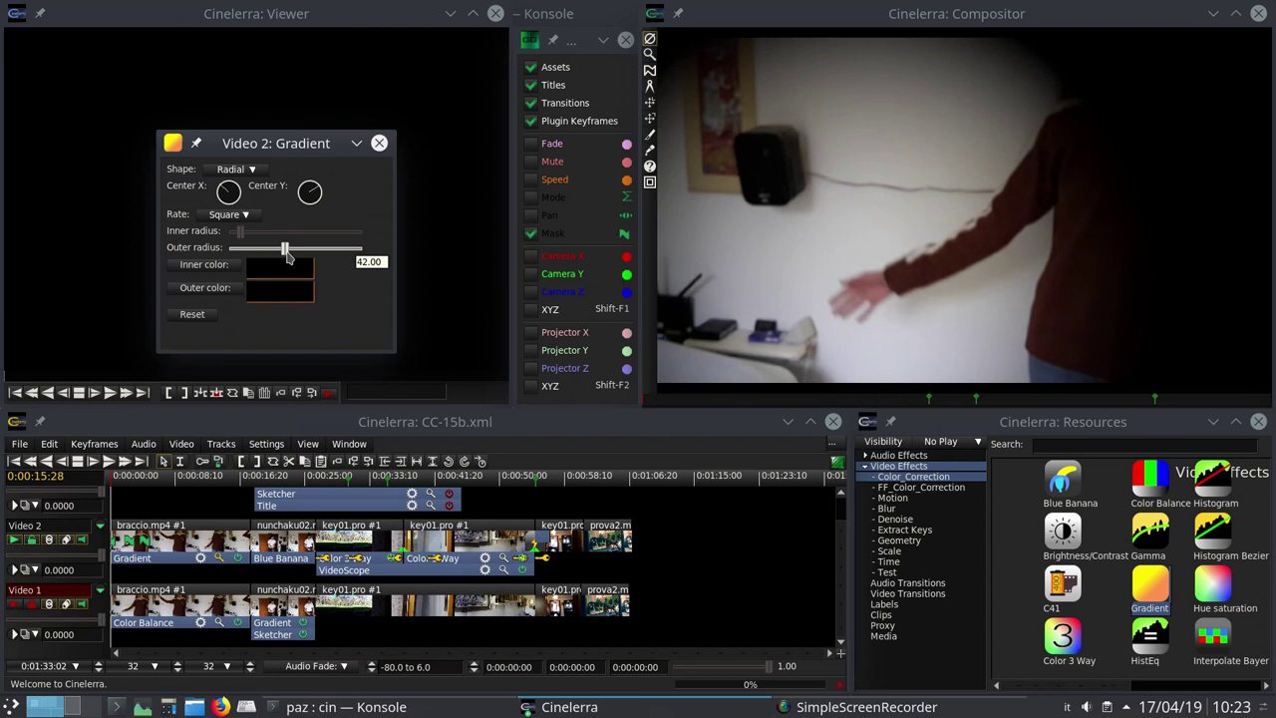
- Try the Log and Linear rates on the Video 2 gradient and compare their falloff around the hand
click(237, 214)
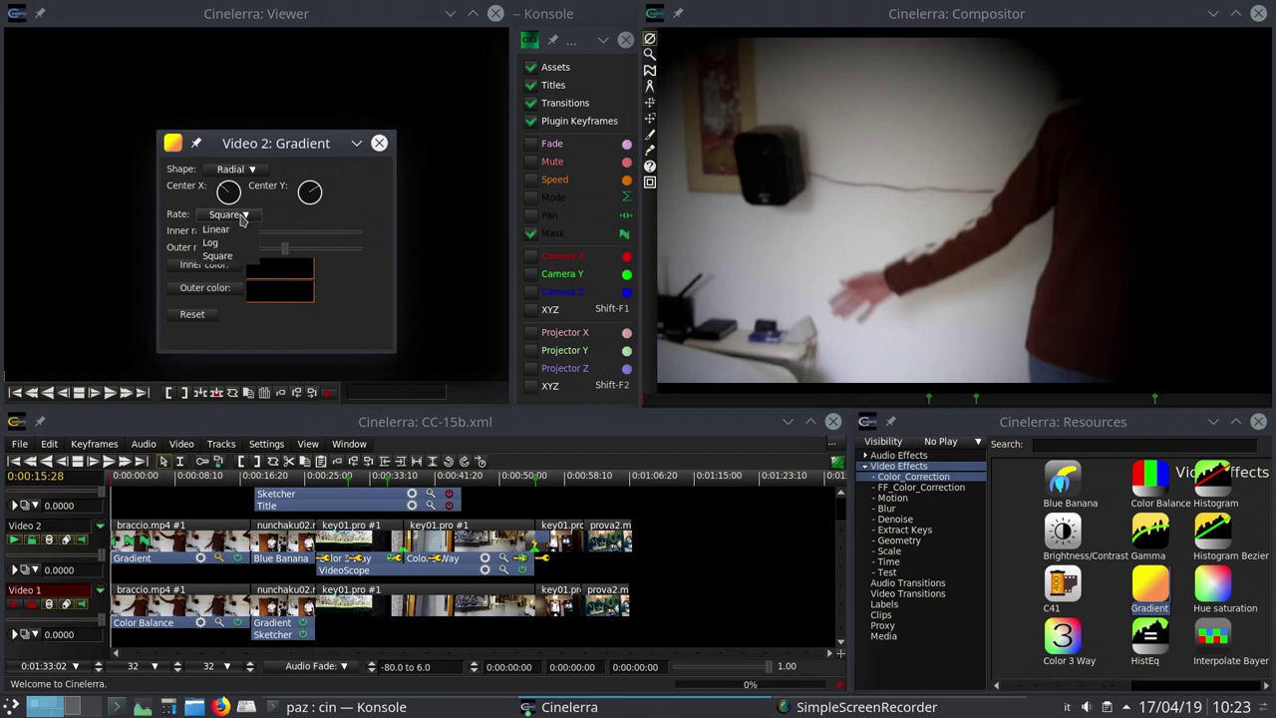
click(232, 244)
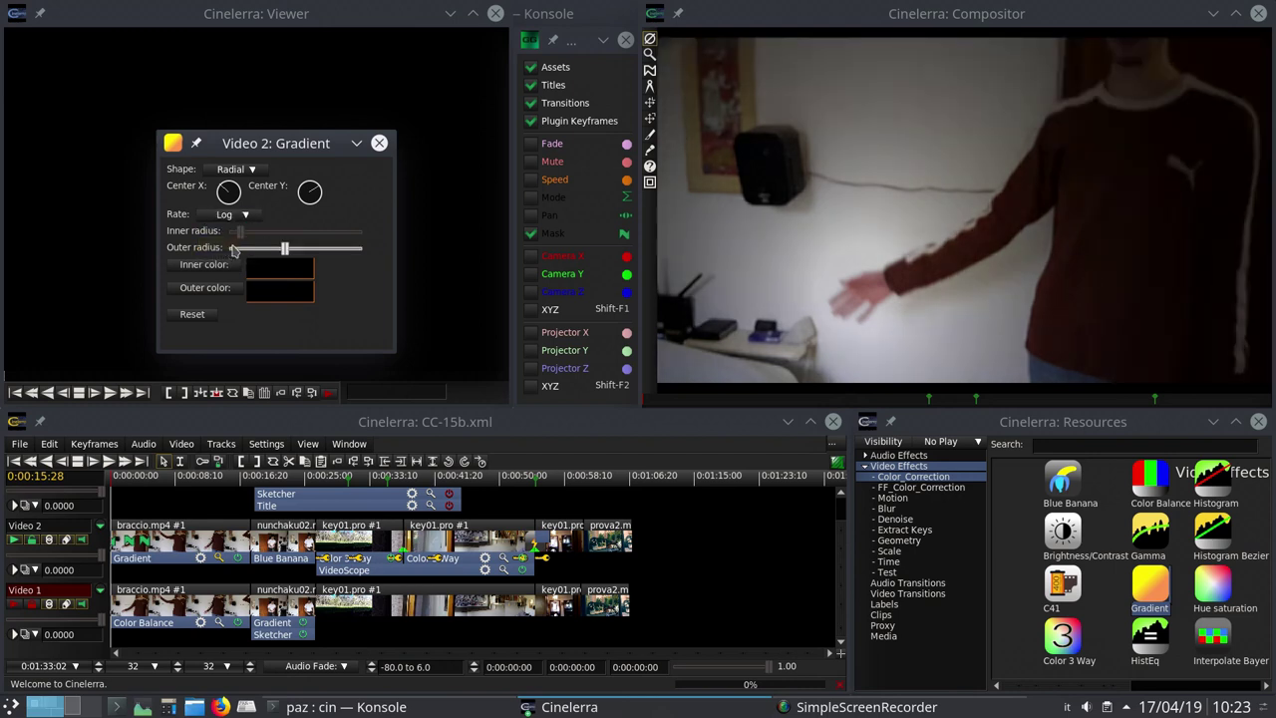
mouse_move(234, 249)
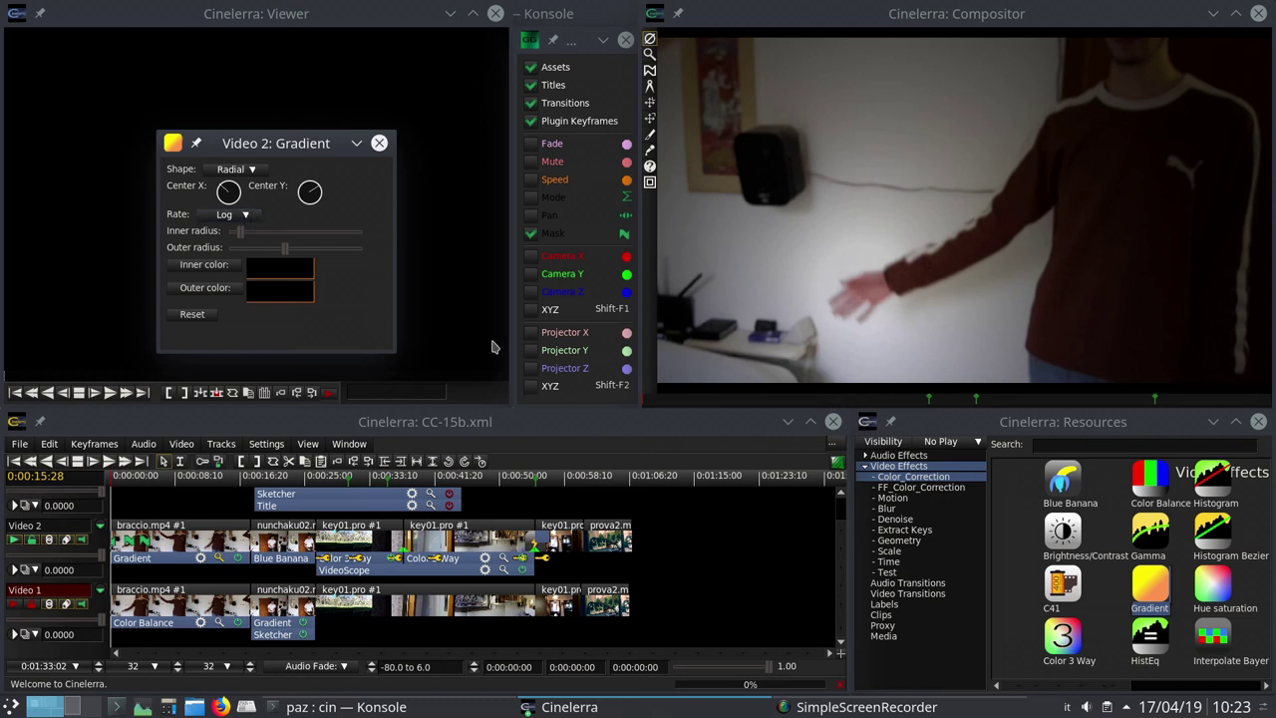
click(863, 274)
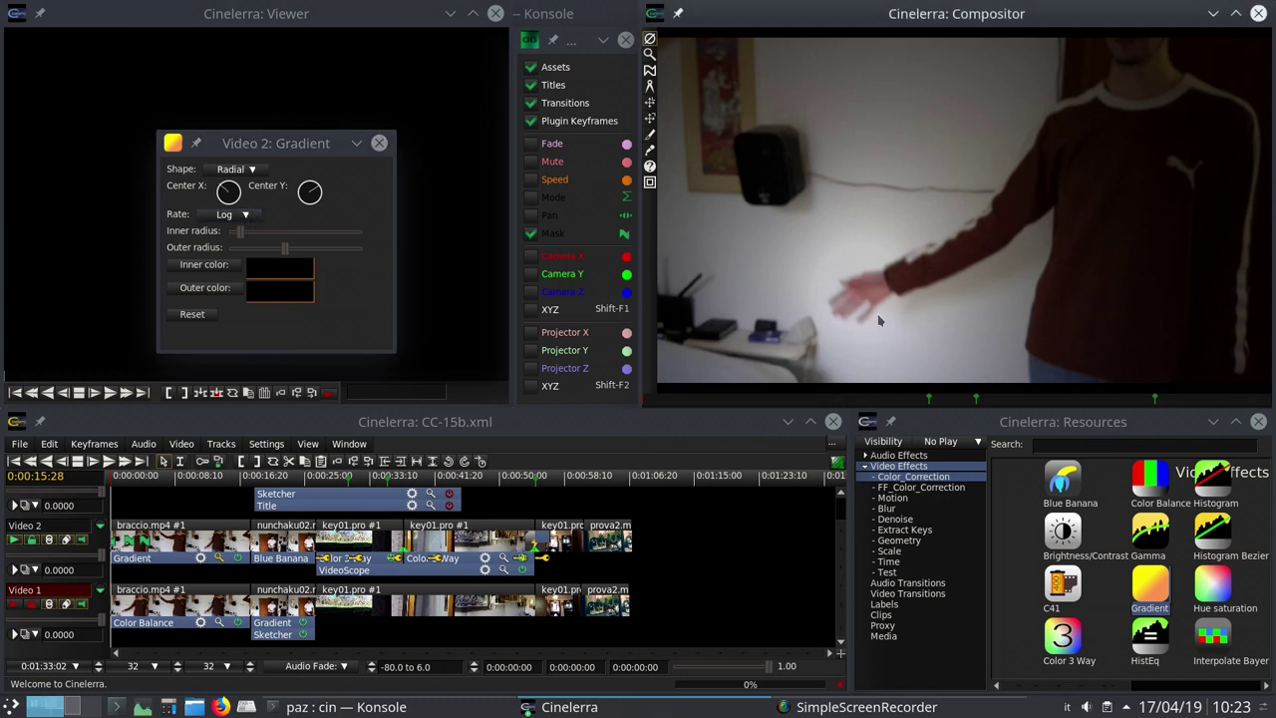
click(246, 216)
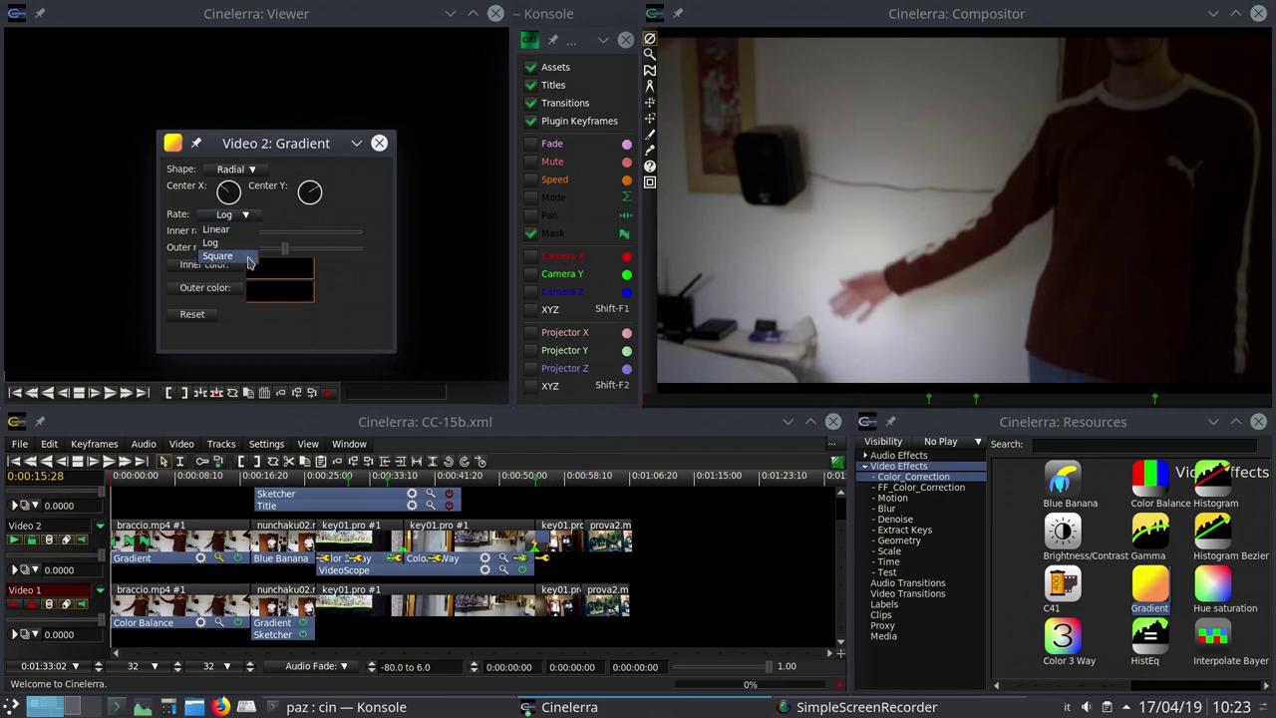
click(253, 230)
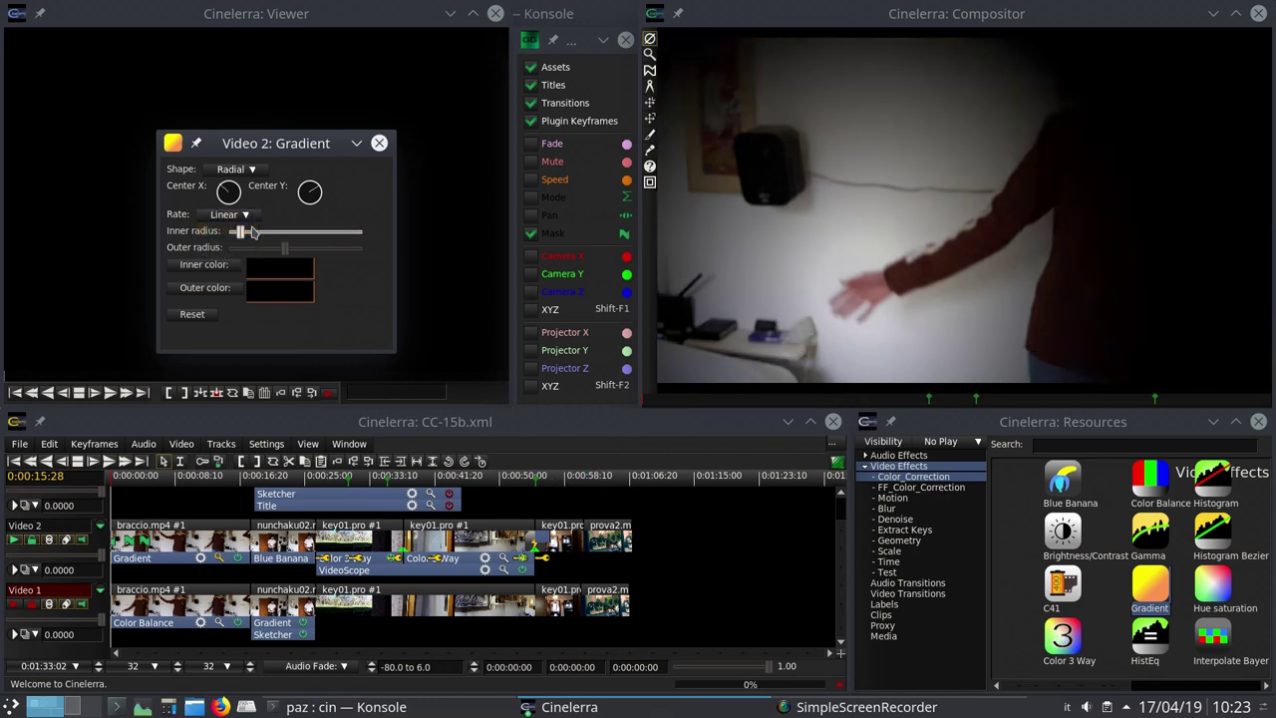
- Set the Video 2 gradient's rate to Square and close its settings
click(245, 215)
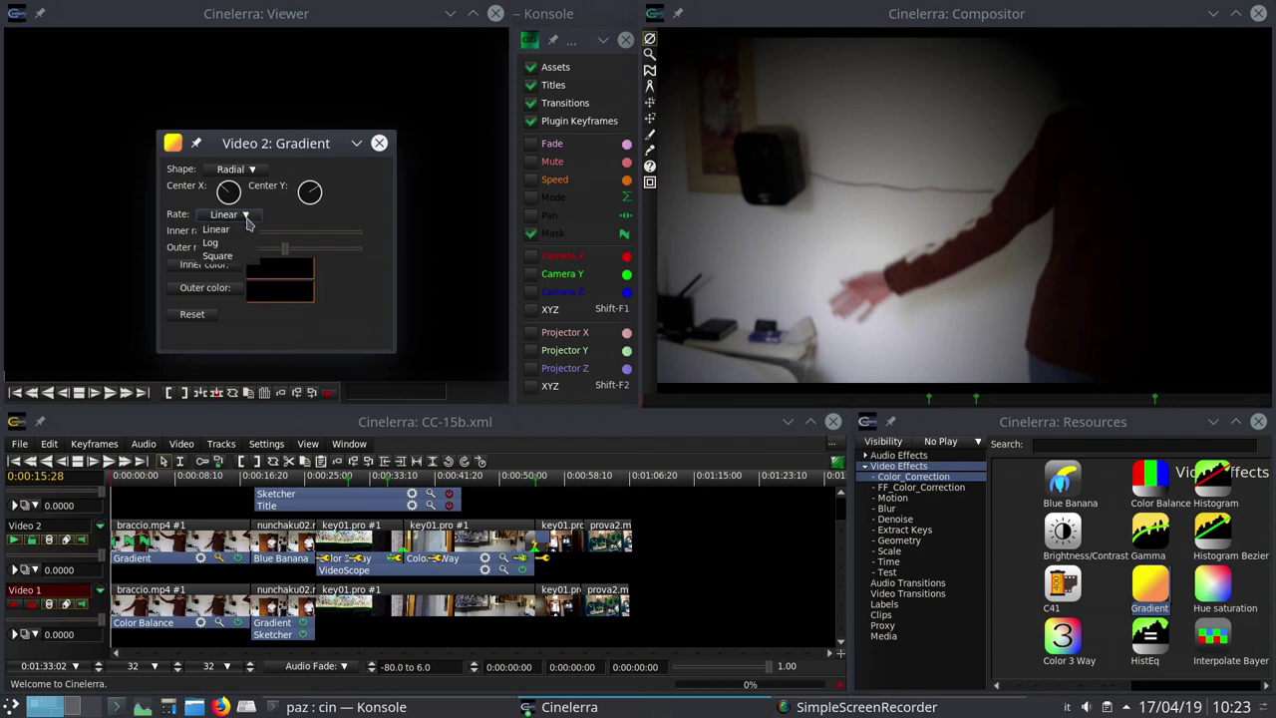
click(219, 256)
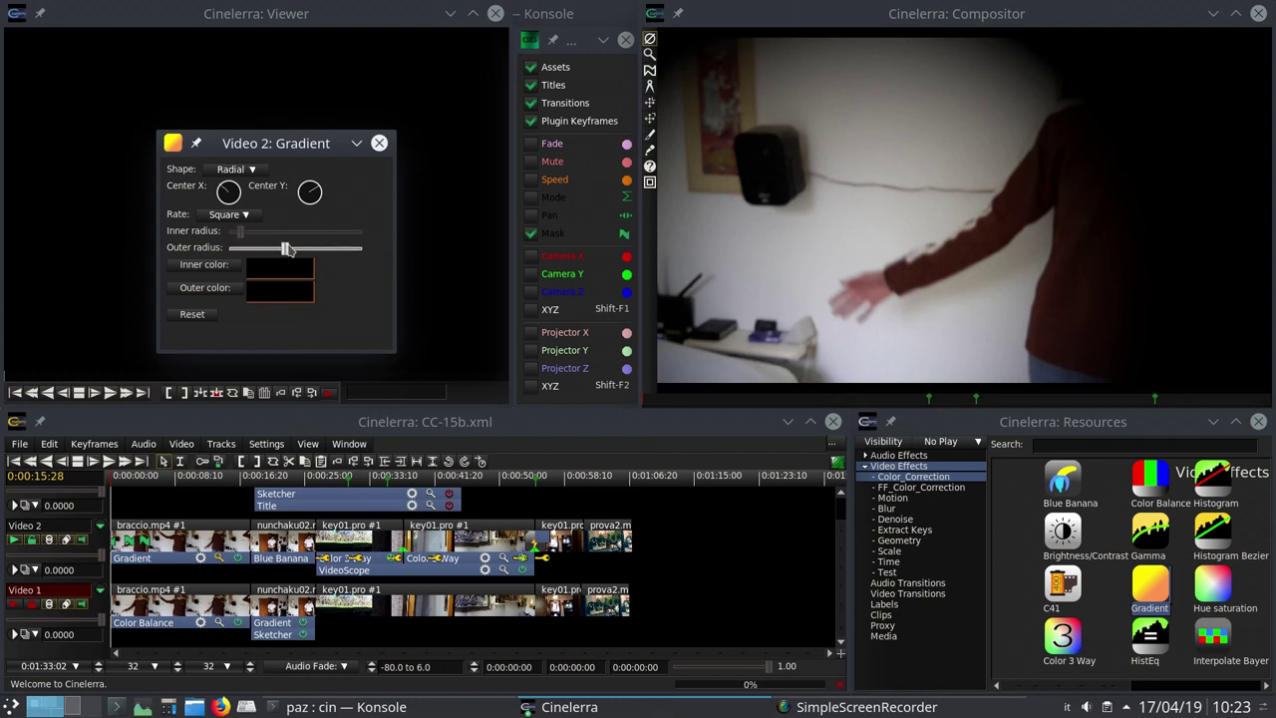
click(813, 304)
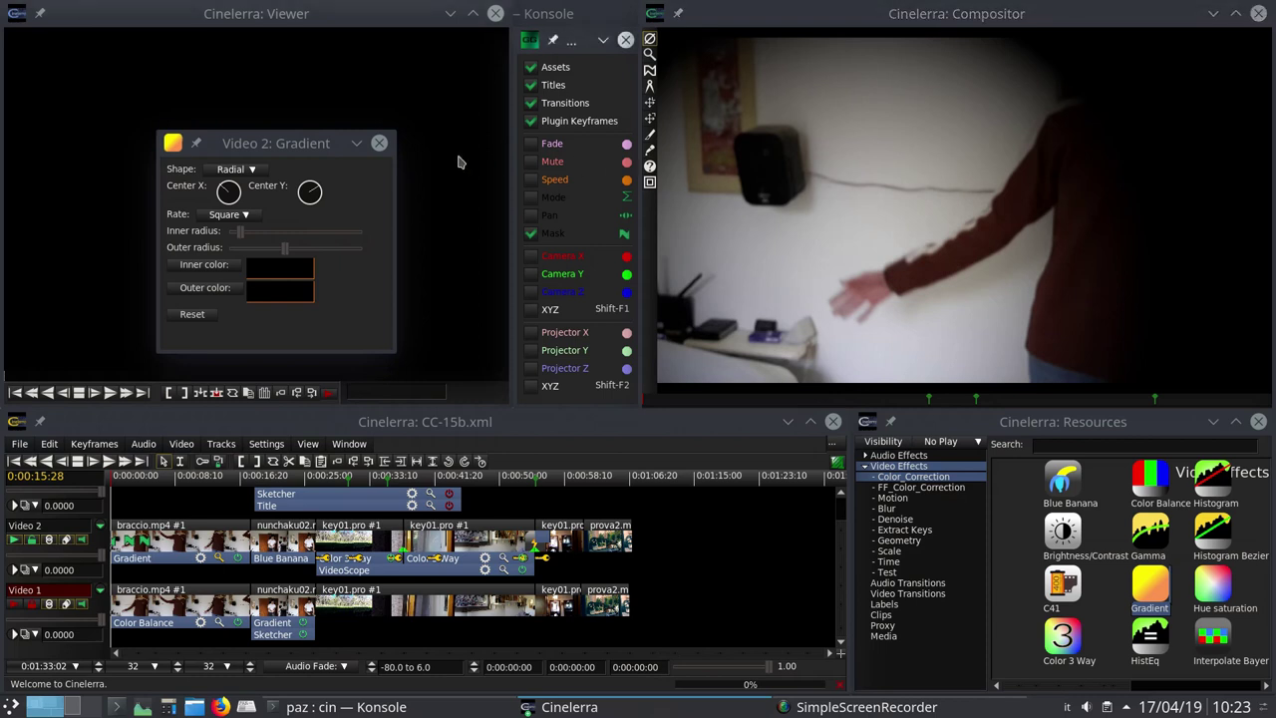
click(379, 143)
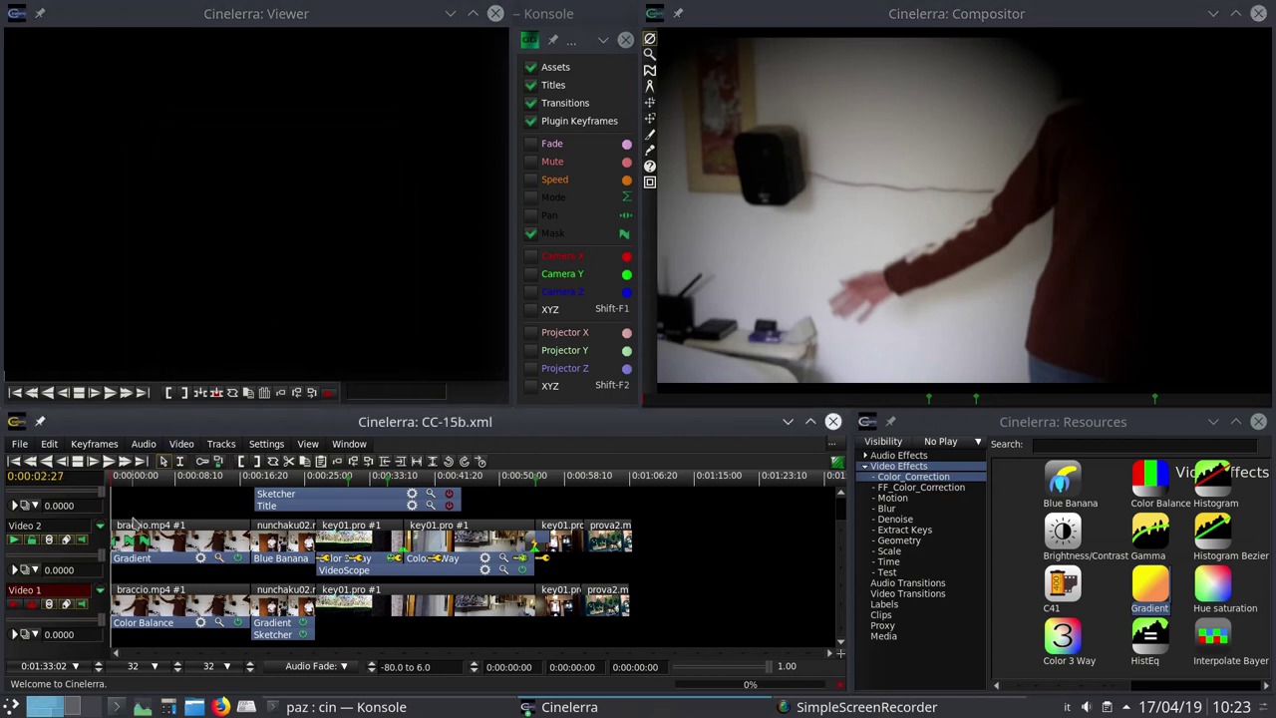
- Go through the mask keyframes at the start of Video 2's braccio.mp4 clip and examine how the mask follows the hand
key(Home)
click(130, 547)
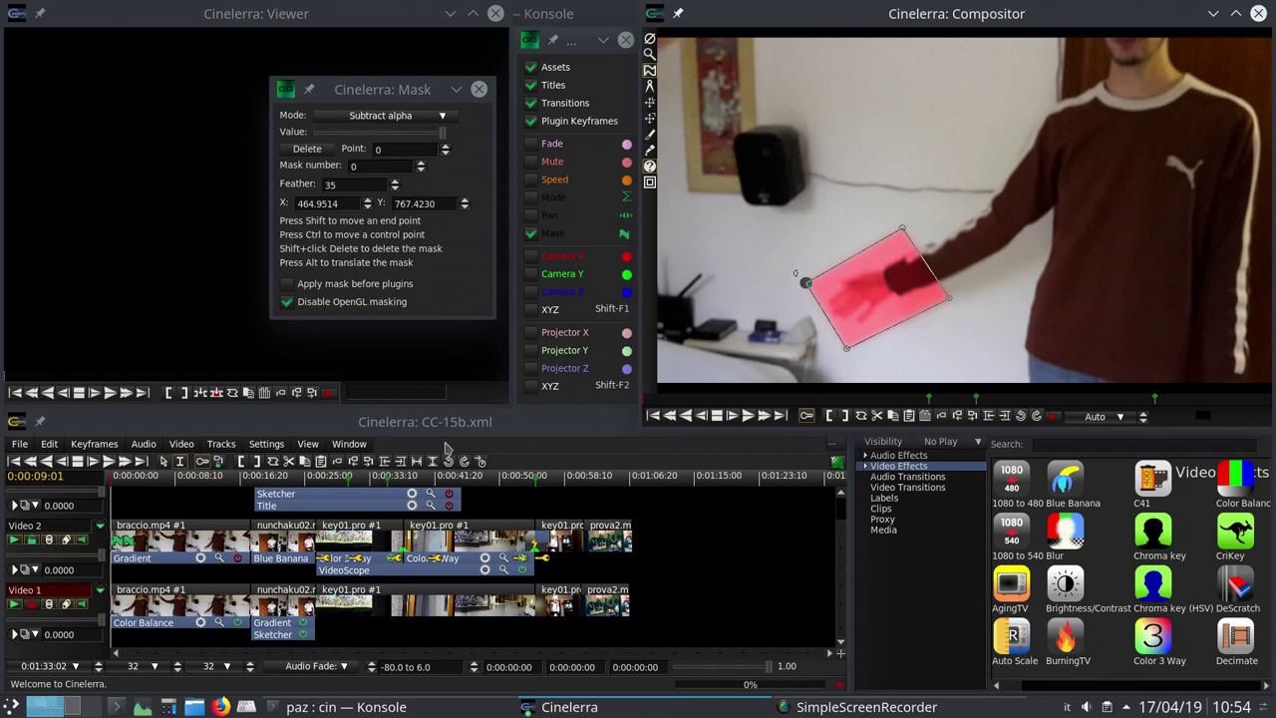
click(131, 544)
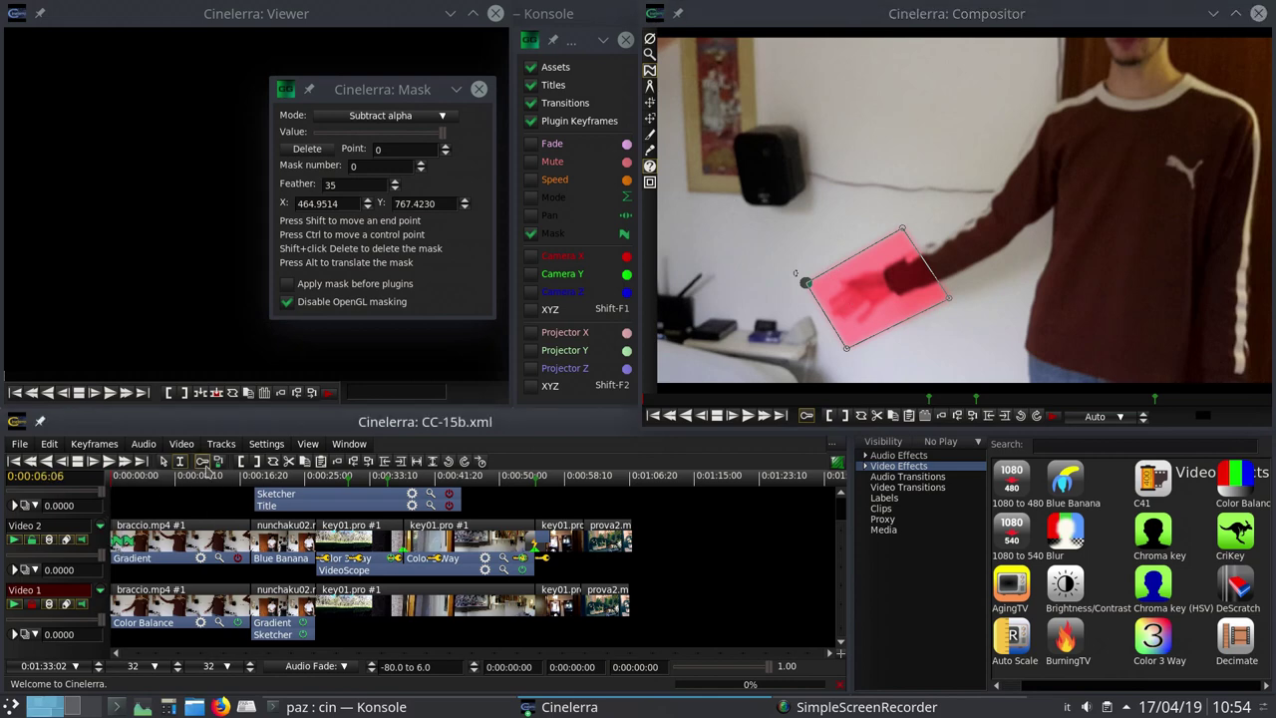
click(198, 469)
click(120, 545)
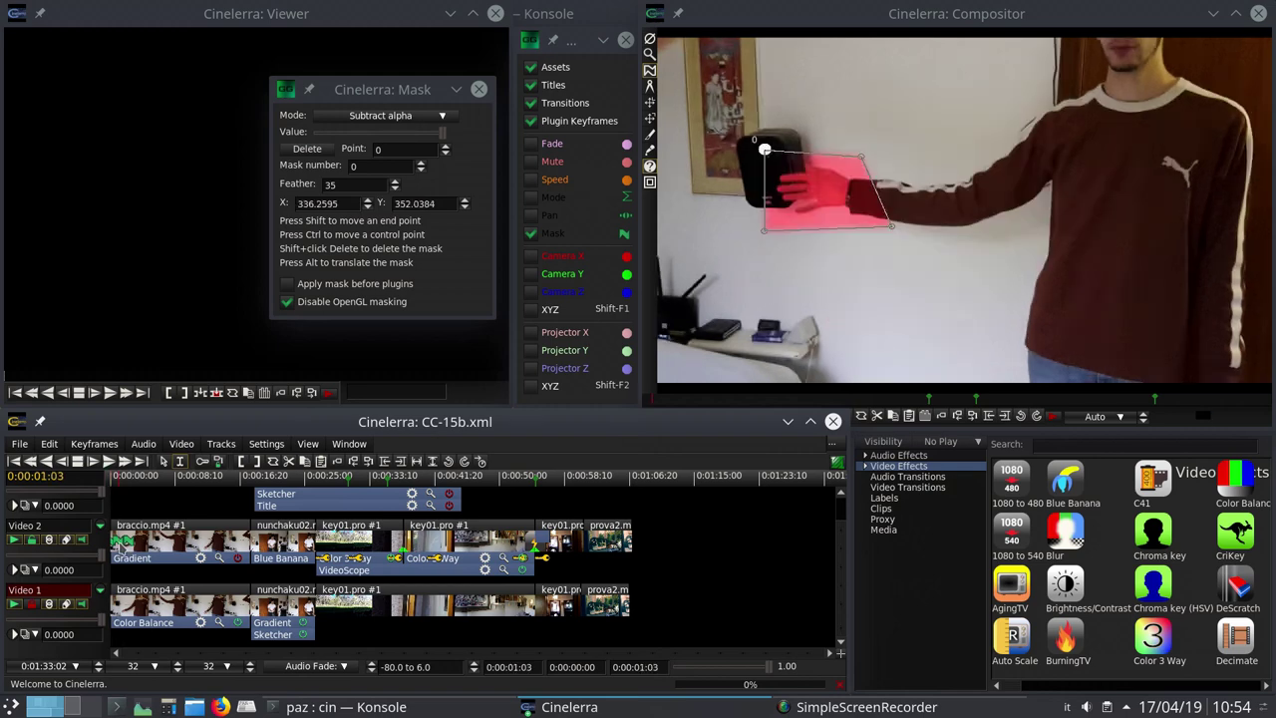
click(134, 544)
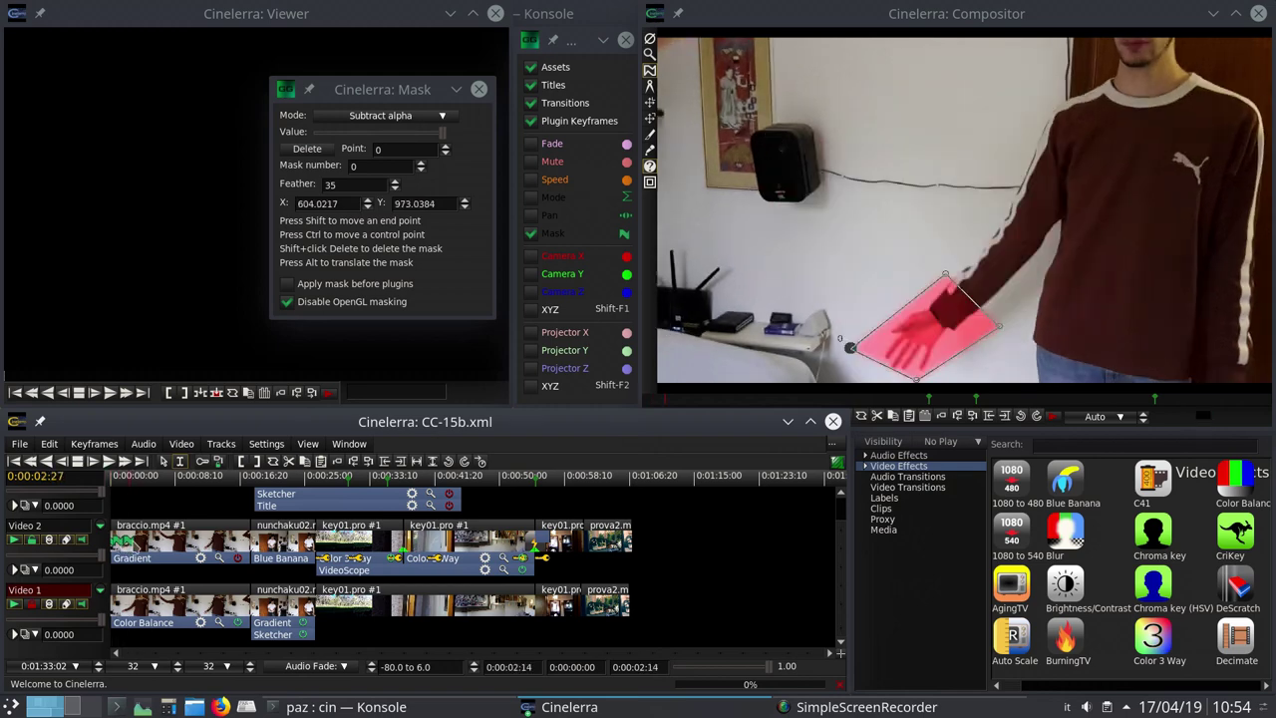
key(ctrl+Left)
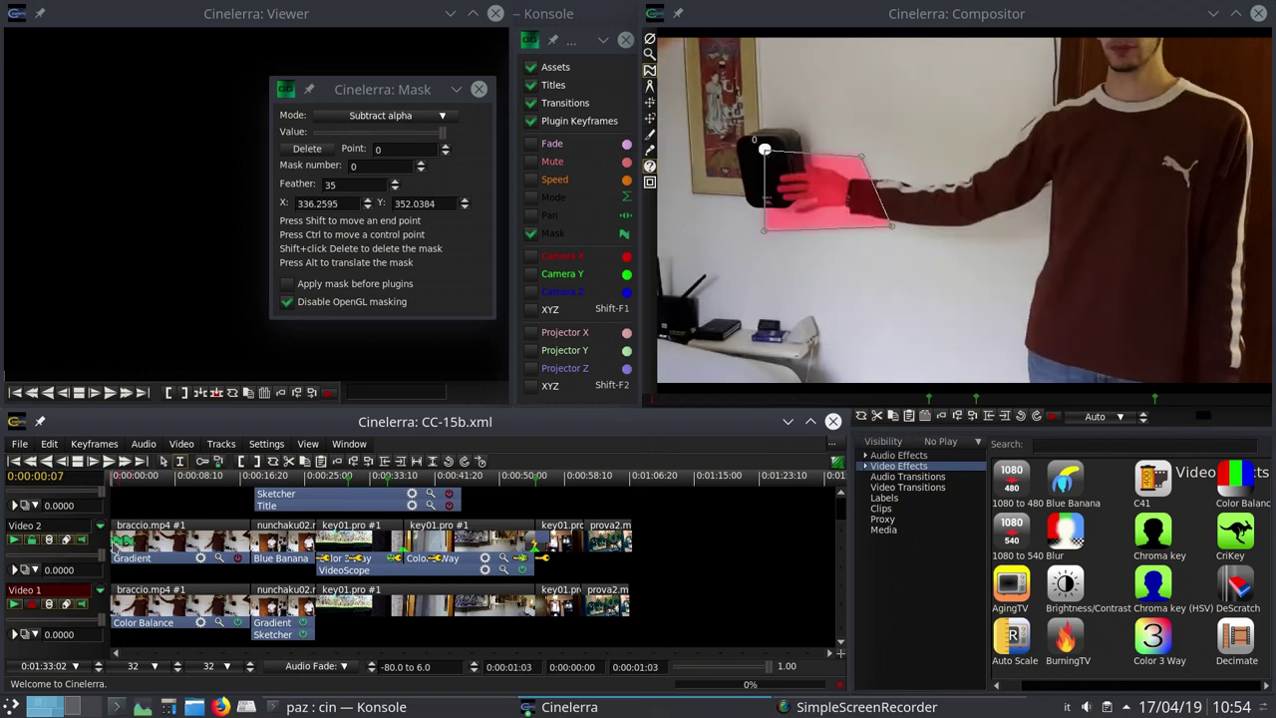
key(Home)
key(space)
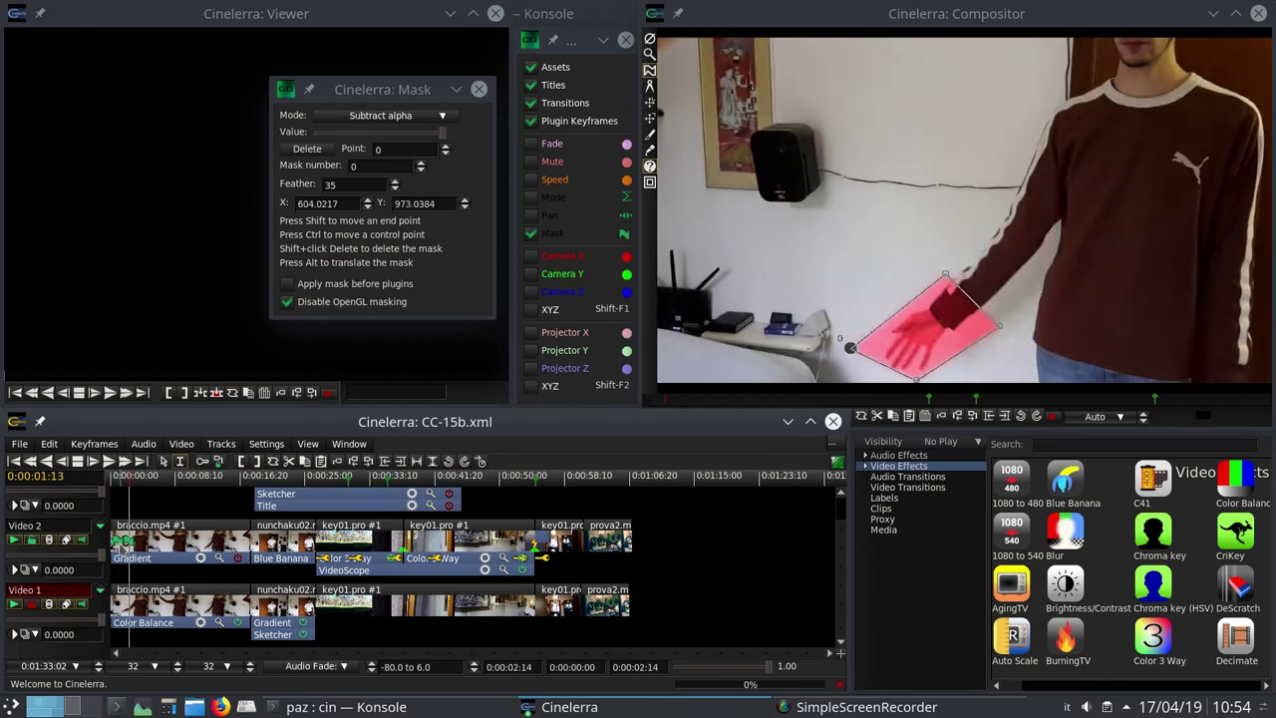
key(ctrl+Left)
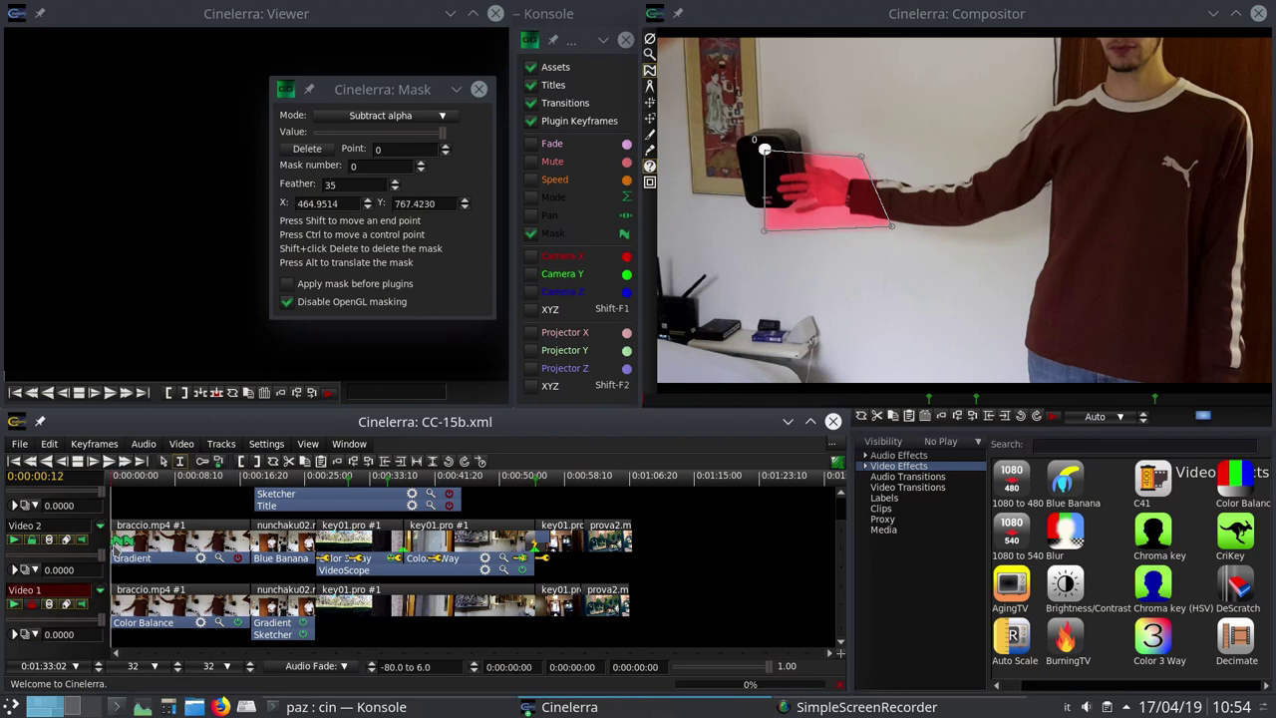
key(Home)
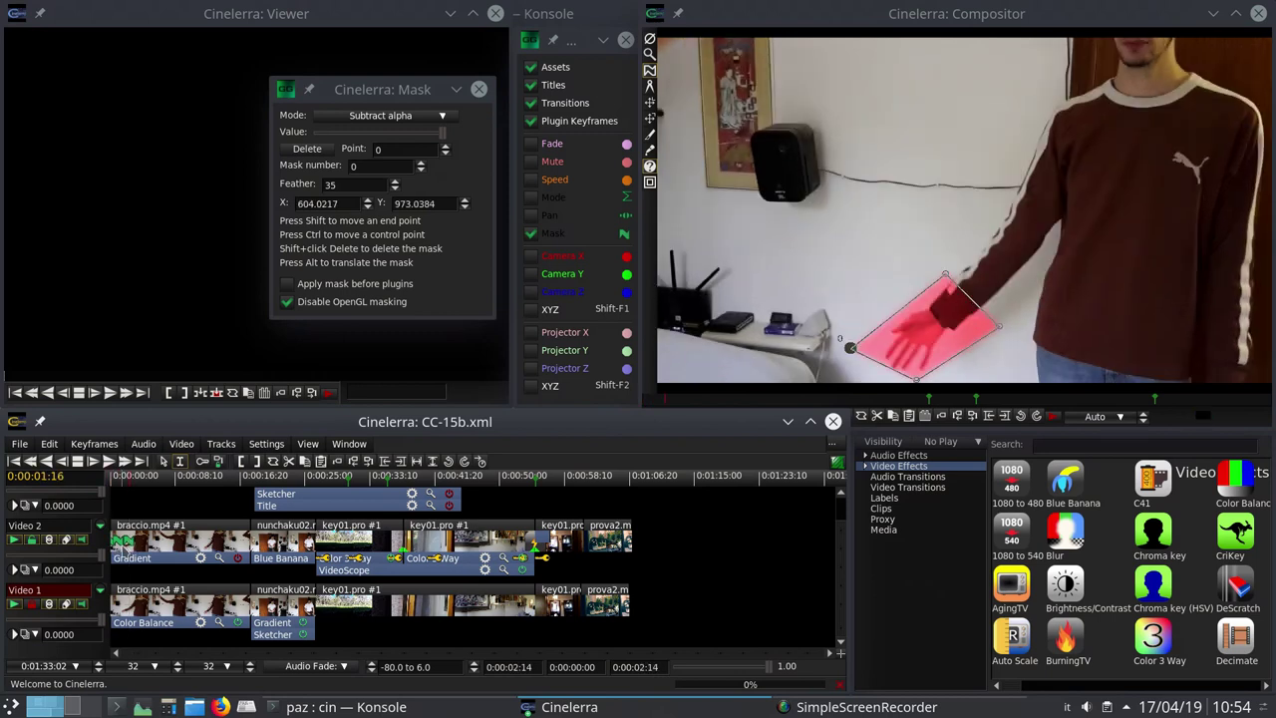
key(ctrl+Left)
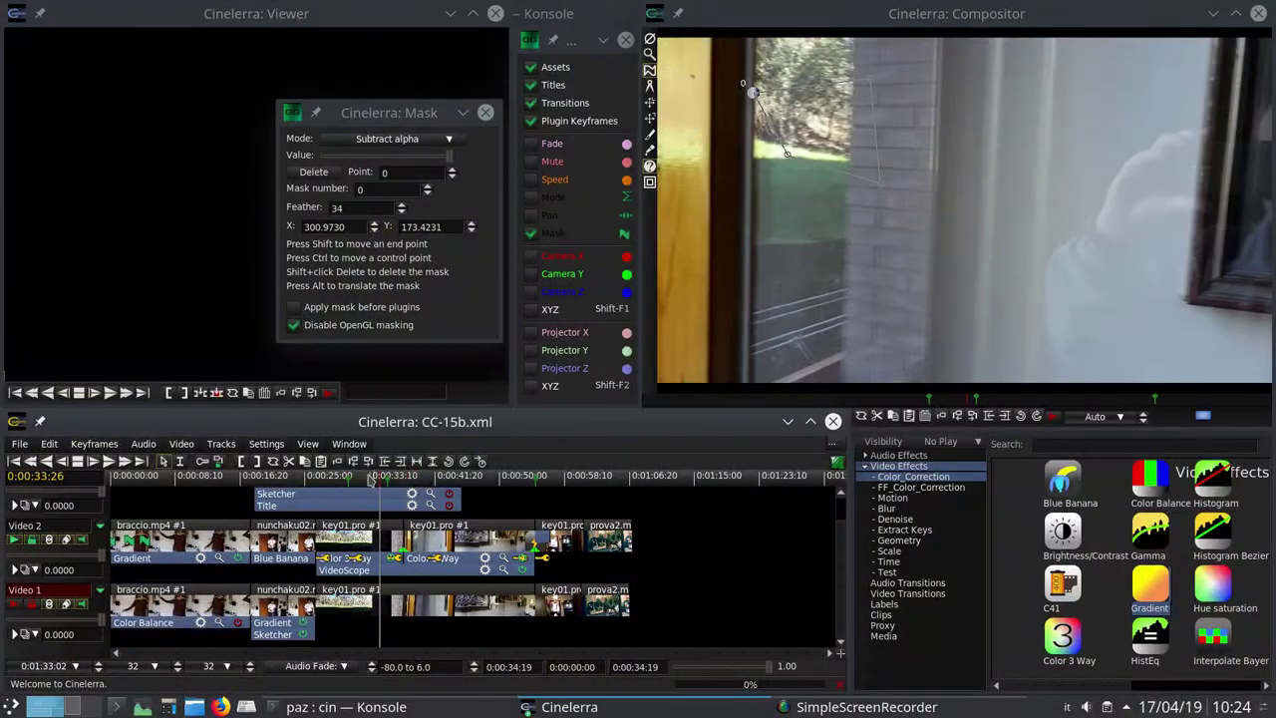
- Close the Mask settings and open the VideoScope applied to Video 2's key01.pro clips
mouse_move(371, 479)
mouse_down()
mouse_move(329, 464)
mouse_move(370, 460)
mouse_up()
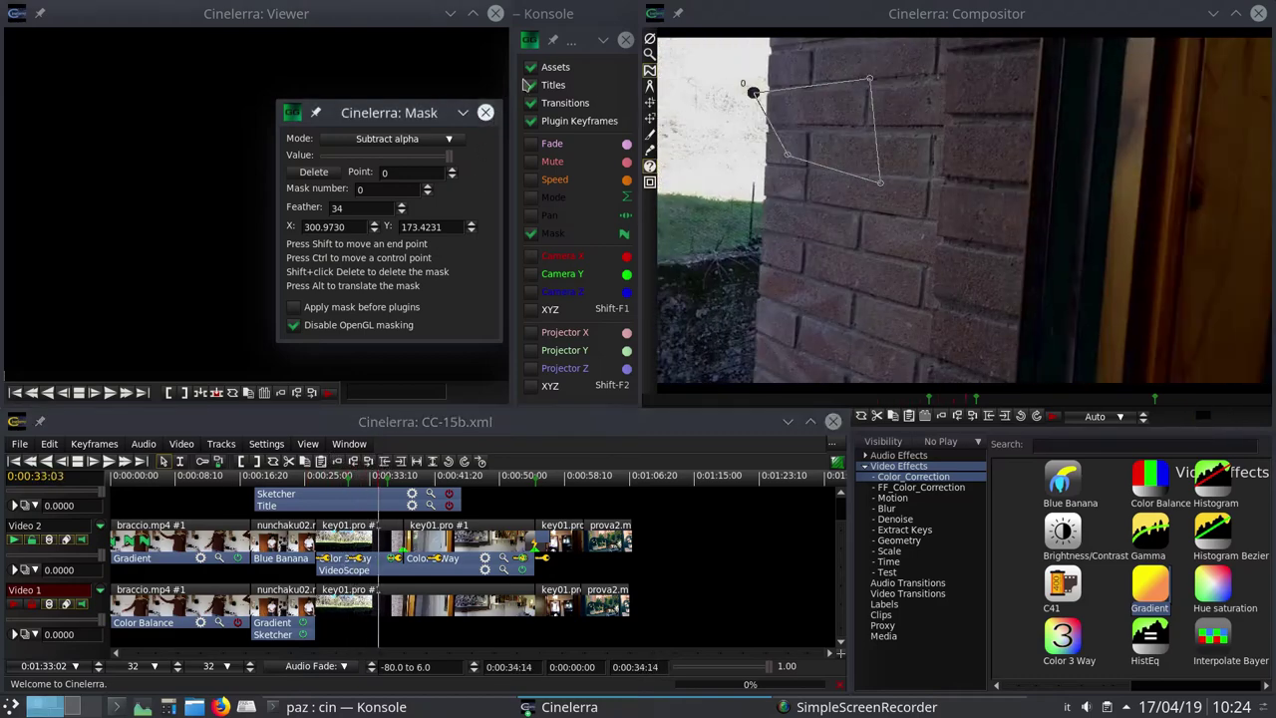
click(487, 112)
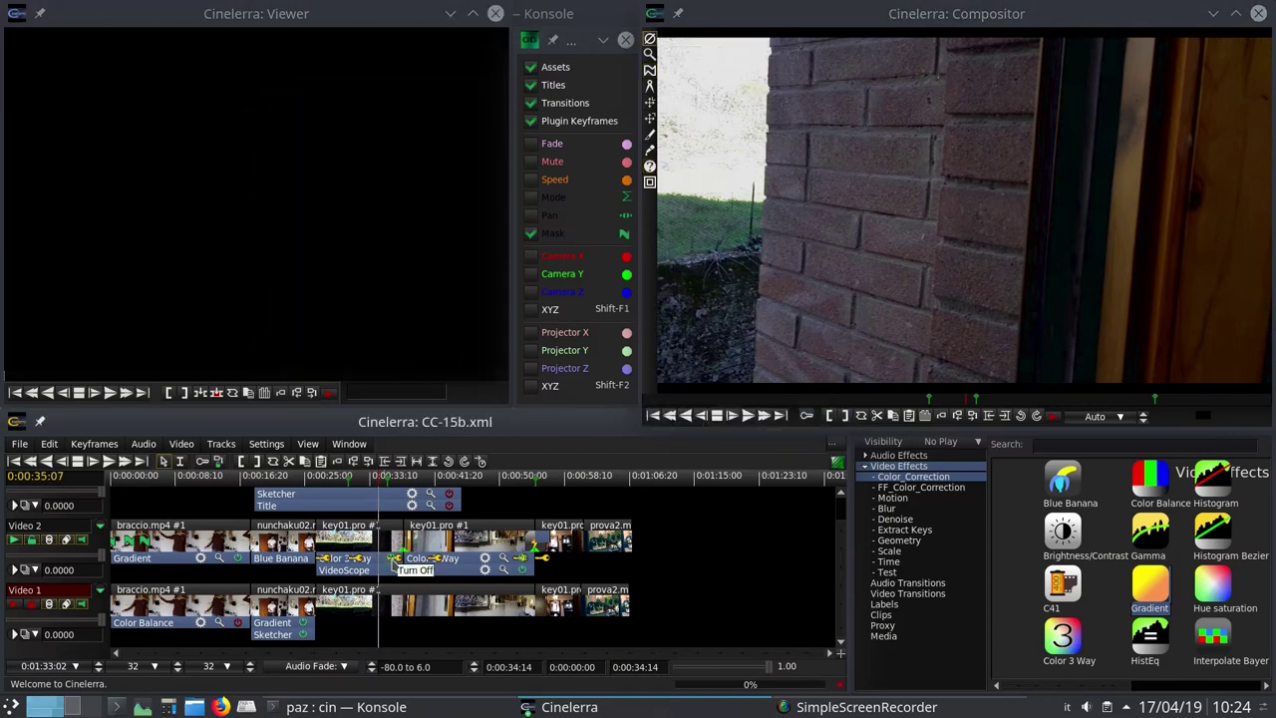
click(503, 573)
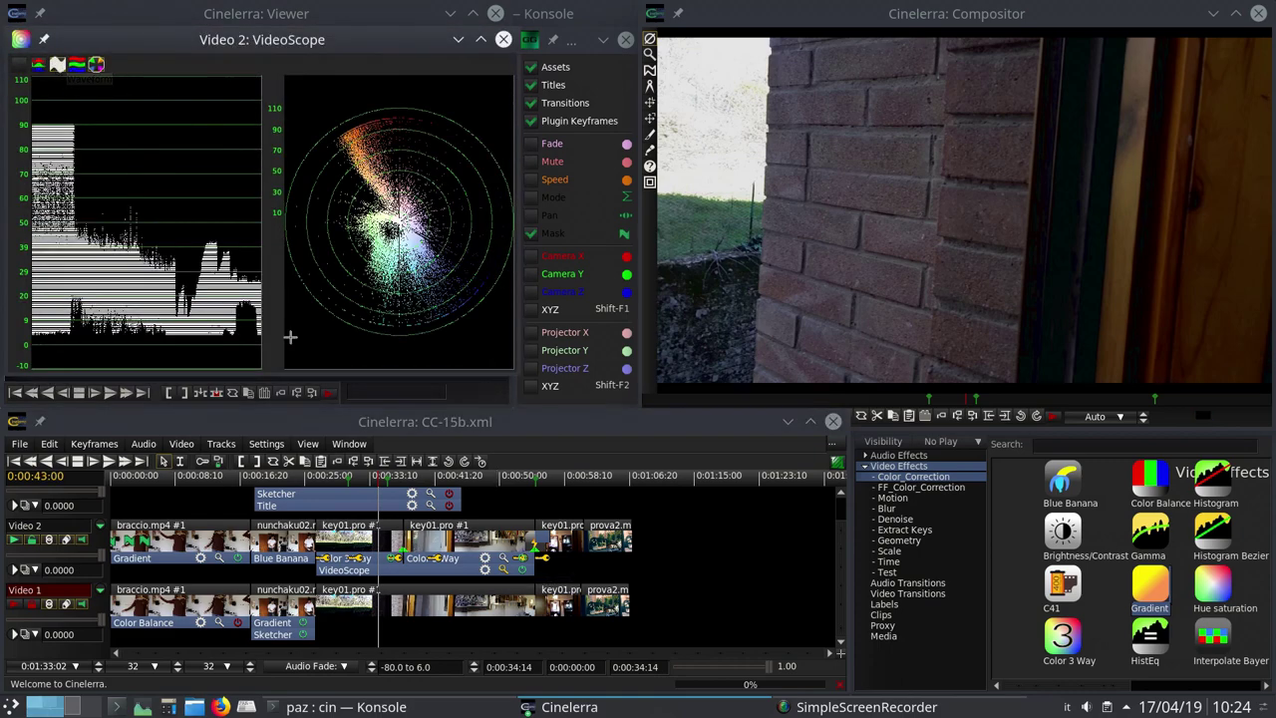
- Return to the start of Video 2's first key01.pro clip at 0:00:26:11 and open its Color 3 Way settings
drag(364, 483, 308, 542)
key(space)
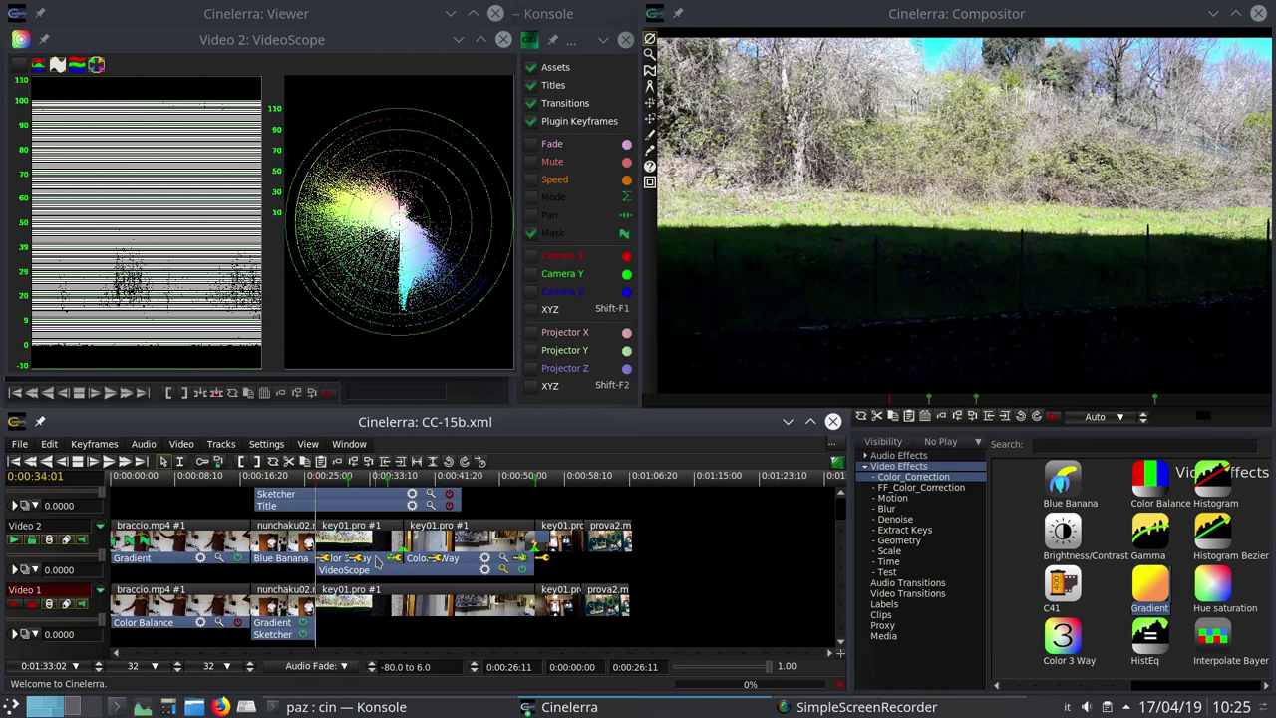
right_click(376, 563)
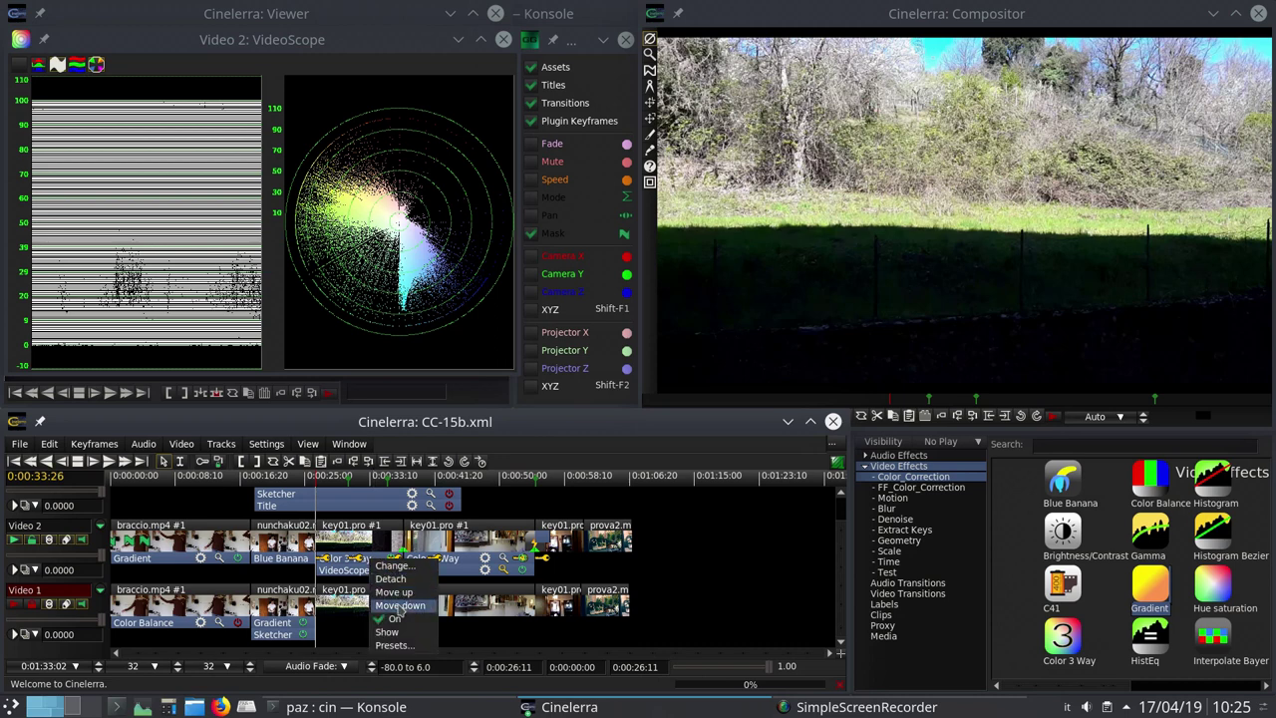
click(387, 634)
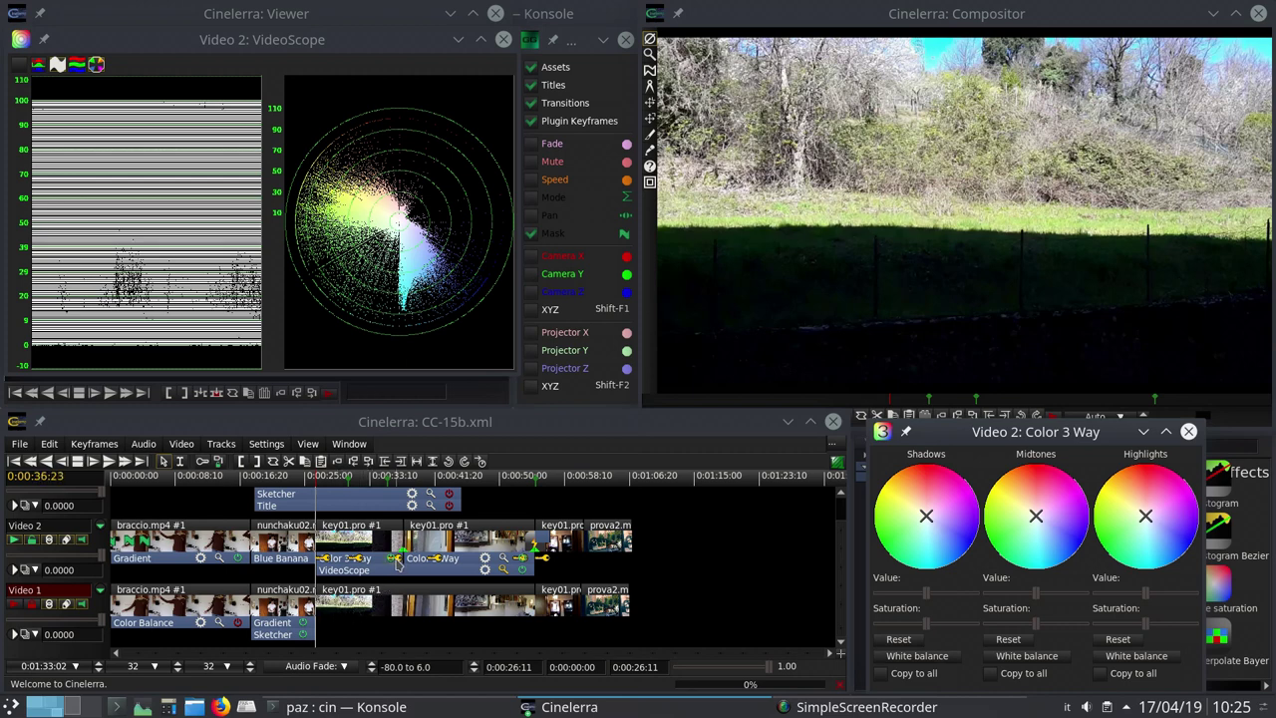
- Compare the first key01.pro clip's Color 3 Way keyframes at 0:00:35:17, 0:00:26:11 and 0:00:30:15 using the sliders and VideoScope
click(389, 484)
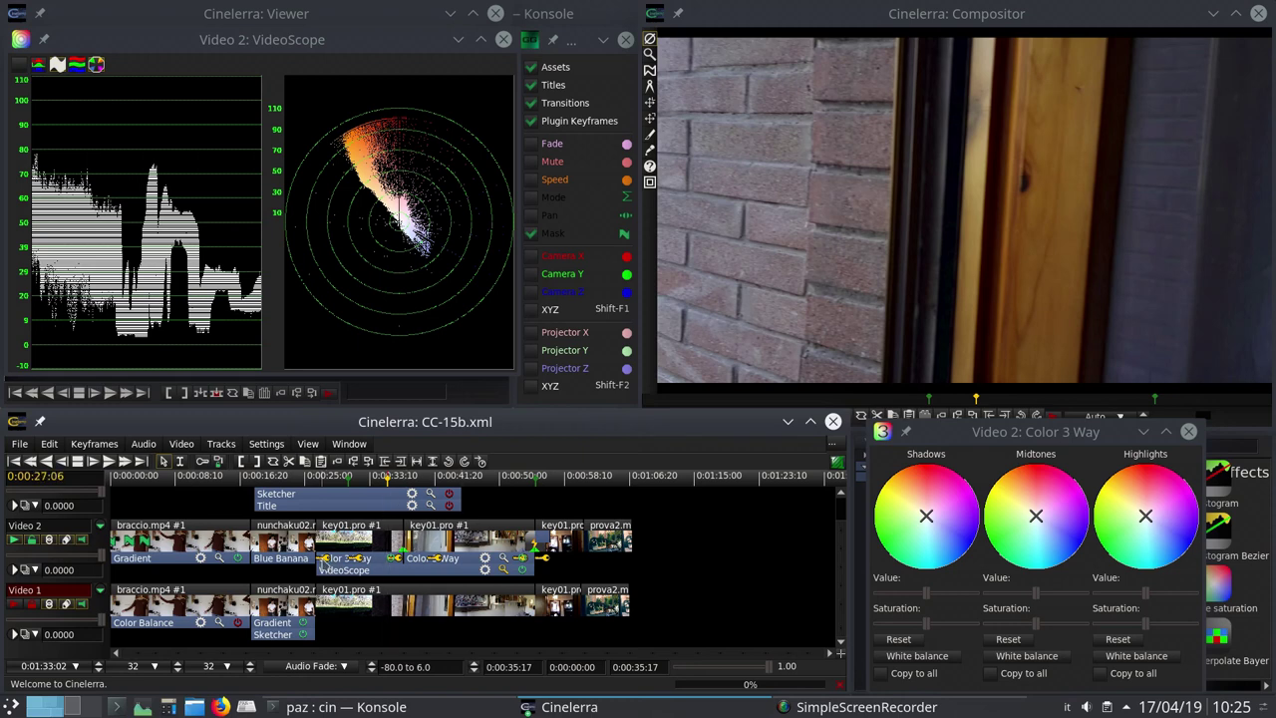
click(321, 564)
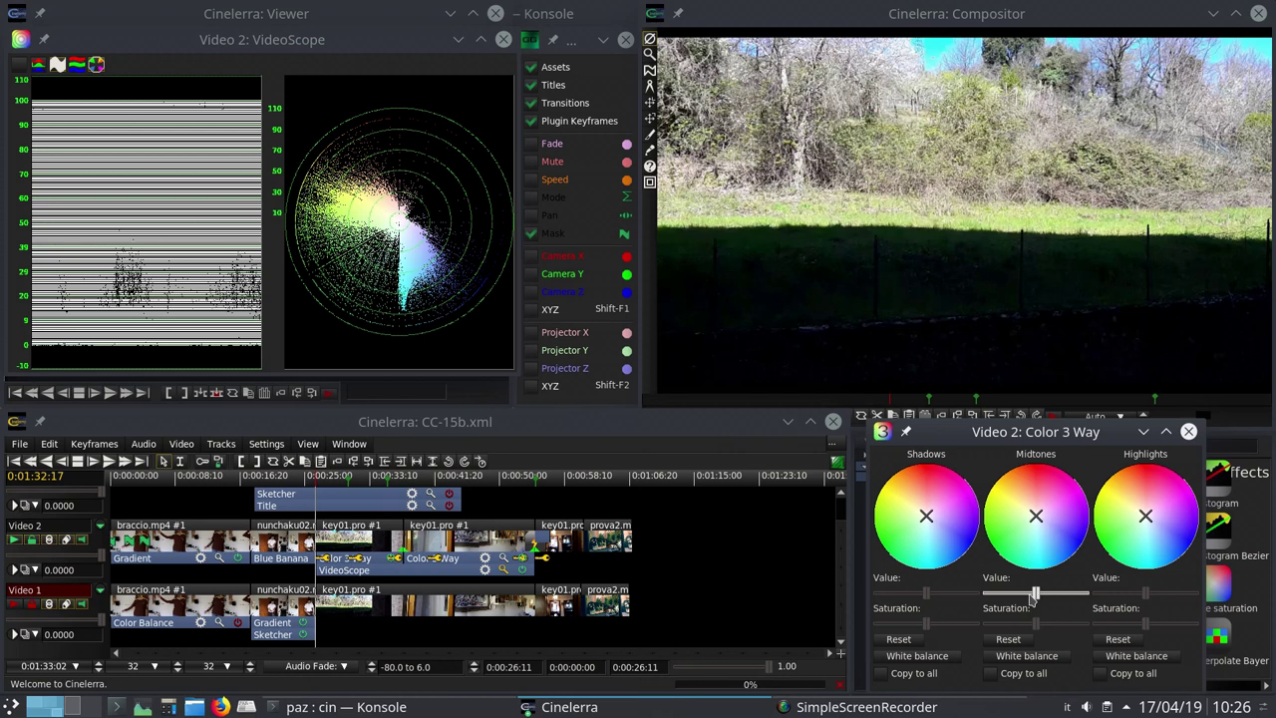
click(349, 568)
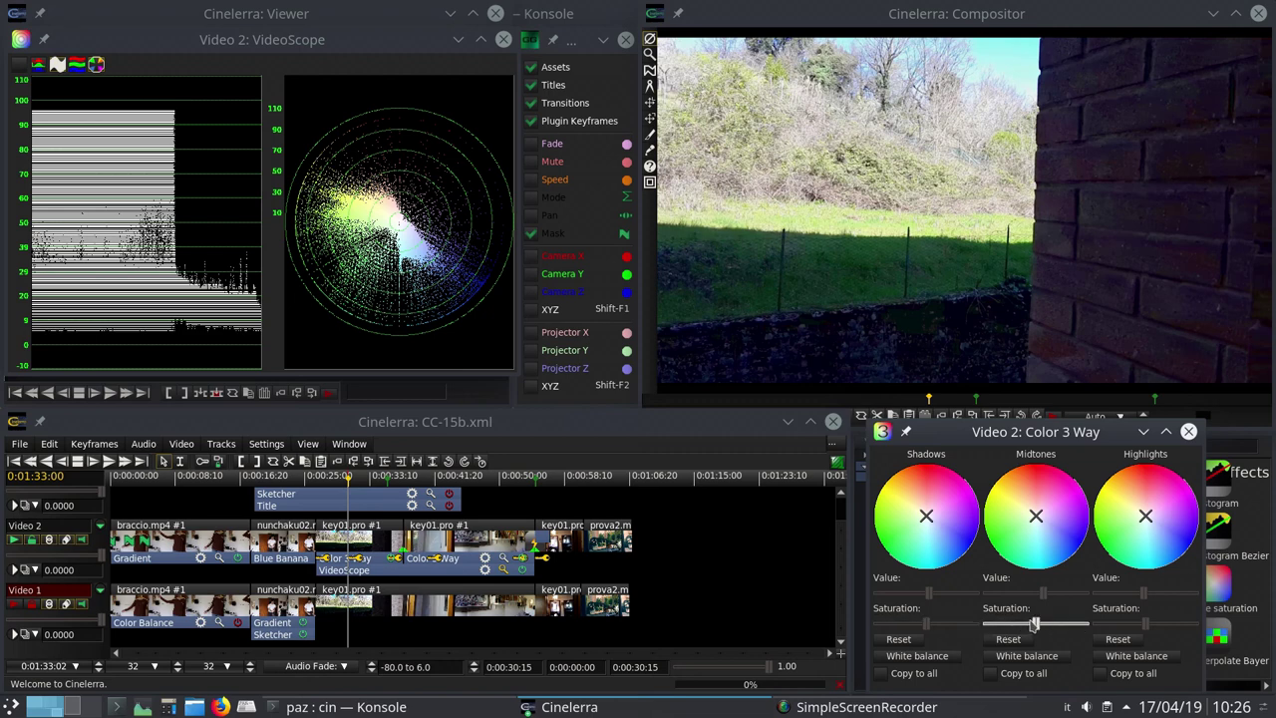
click(141, 195)
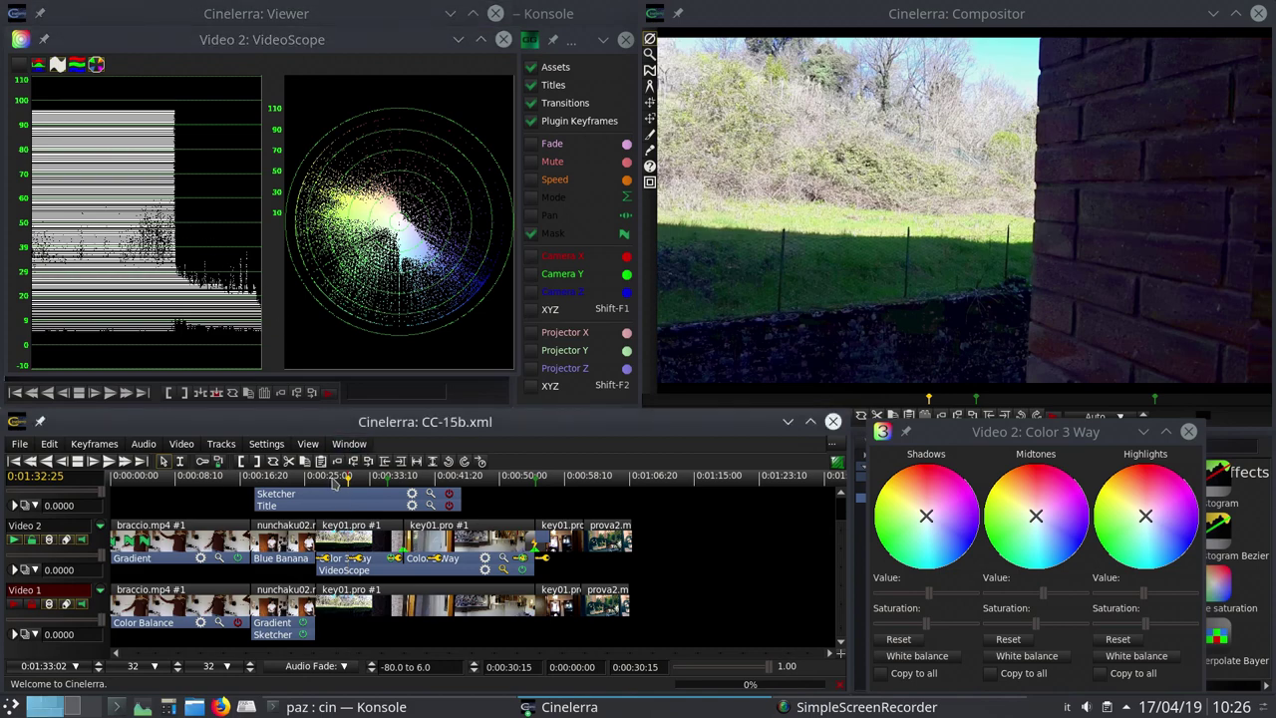
drag(335, 478, 439, 487)
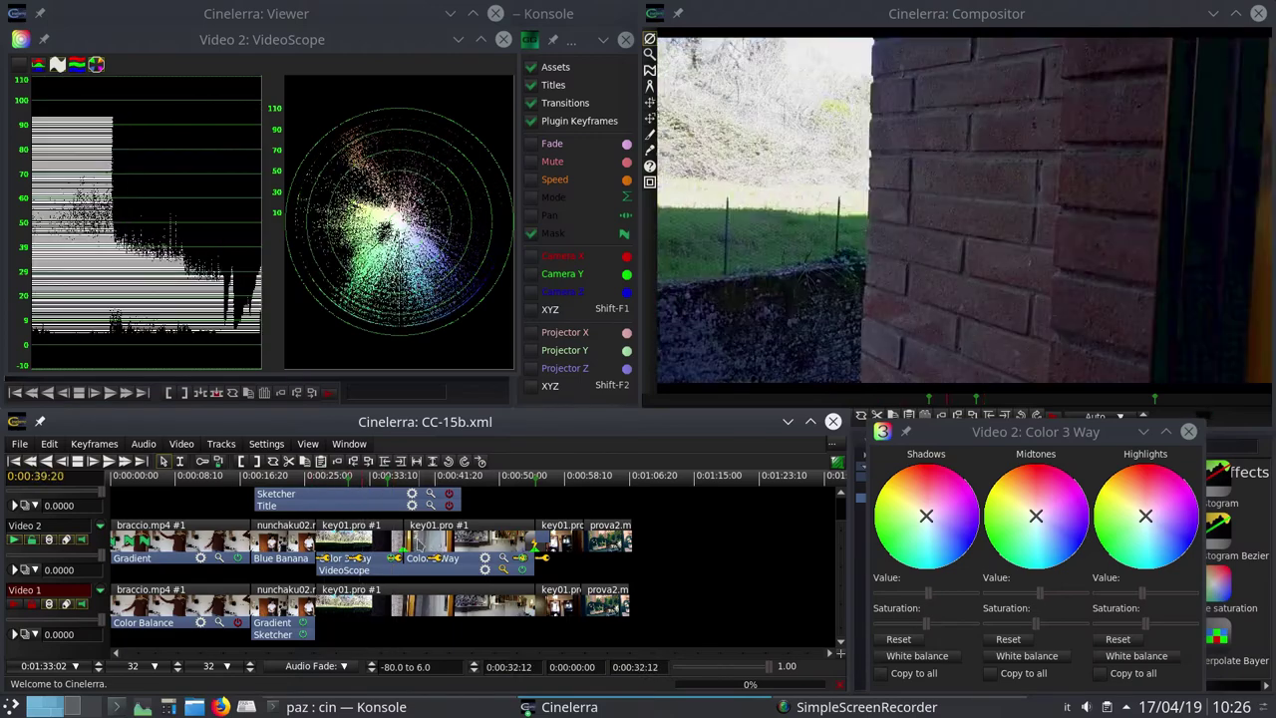
- Switch the VideoScope waveform to RGB parade and scrub Video 2's second key01.pro clip from 0:00:37:19 to examine its color balance
click(403, 546)
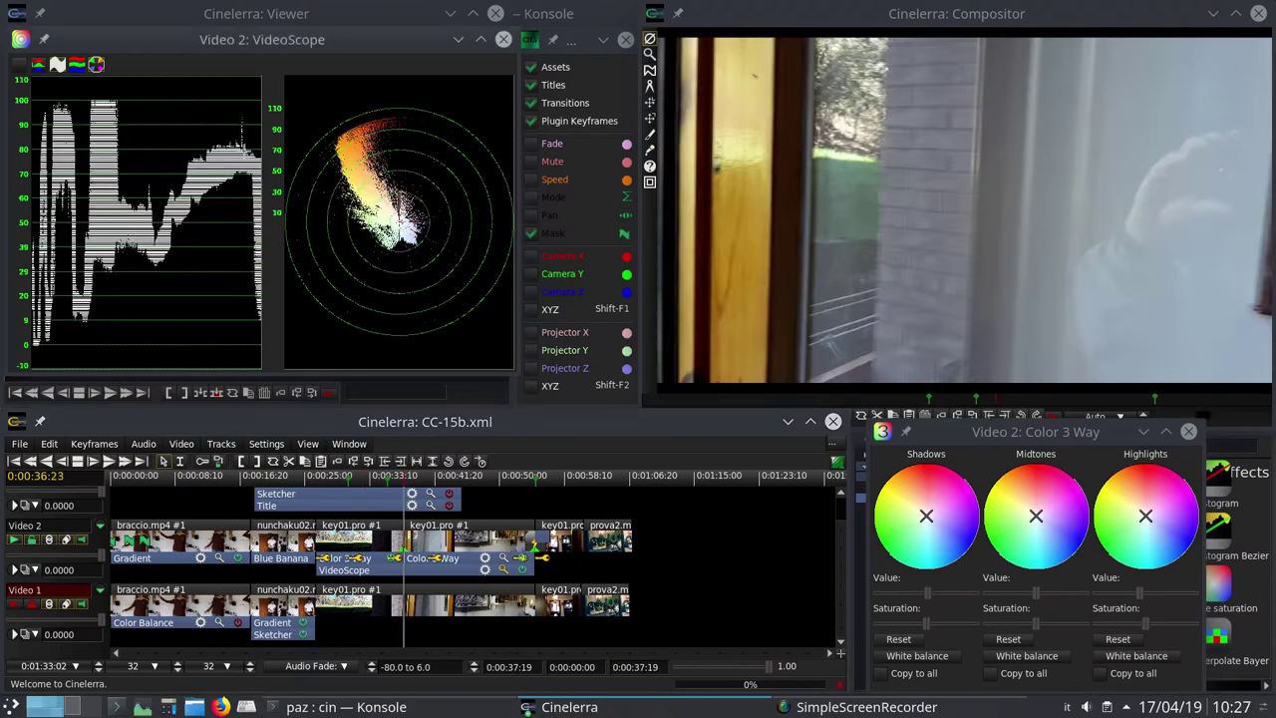
click(76, 65)
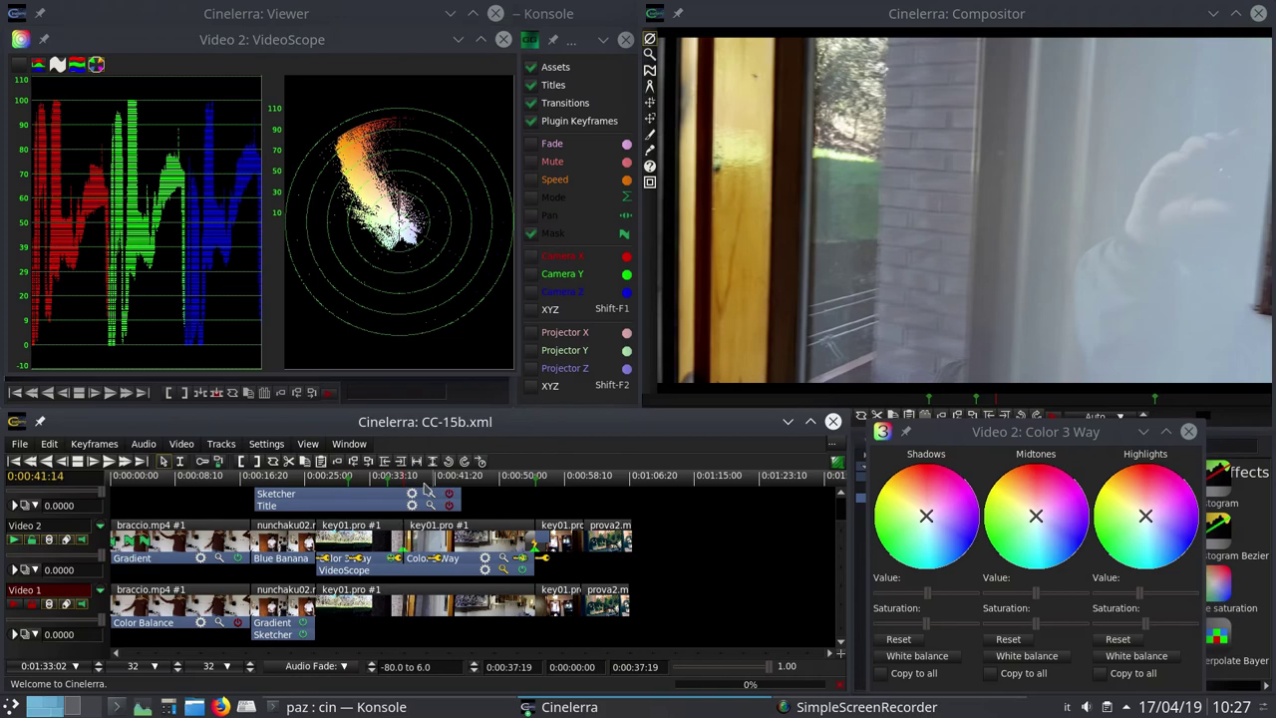
drag(426, 487, 536, 490)
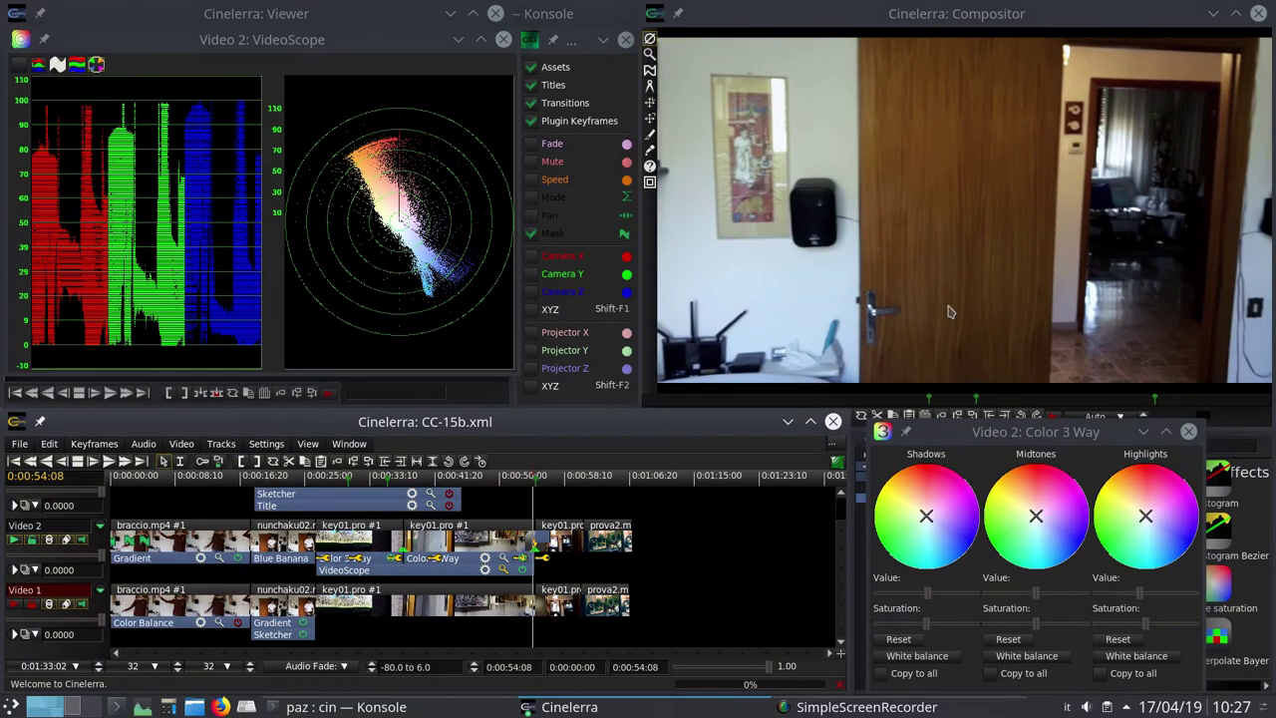
click(1193, 58)
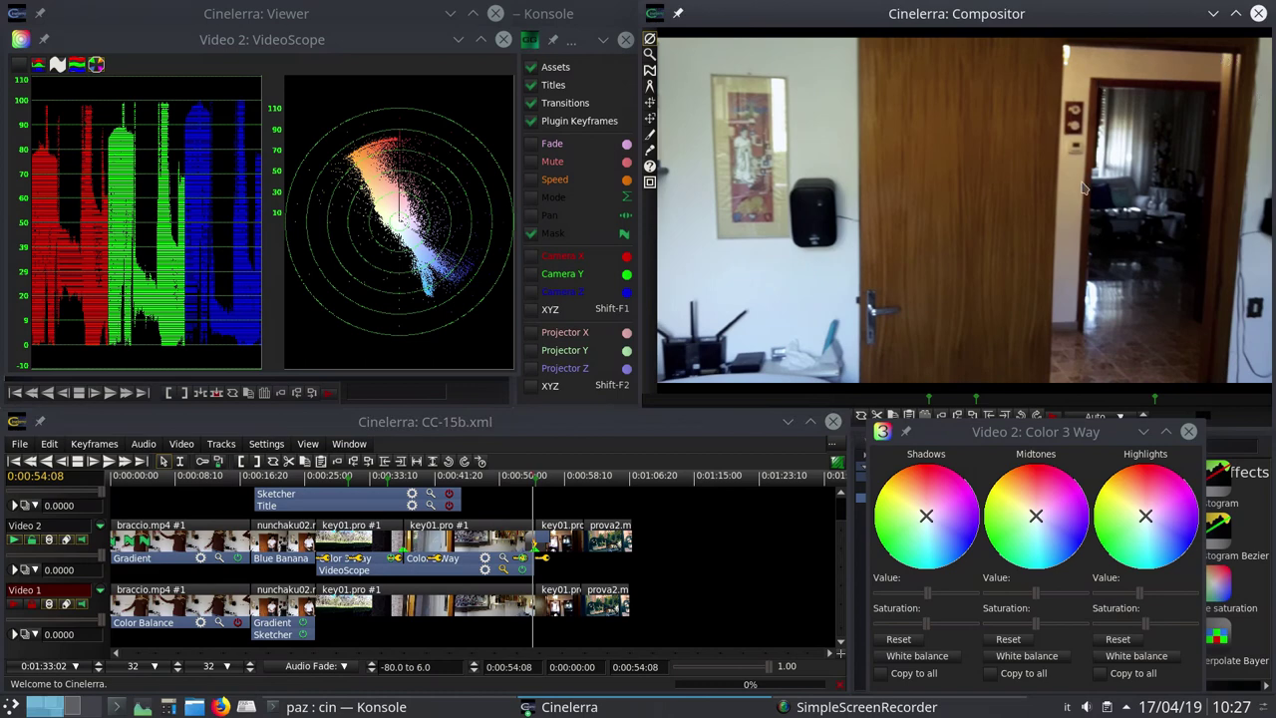
click(516, 501)
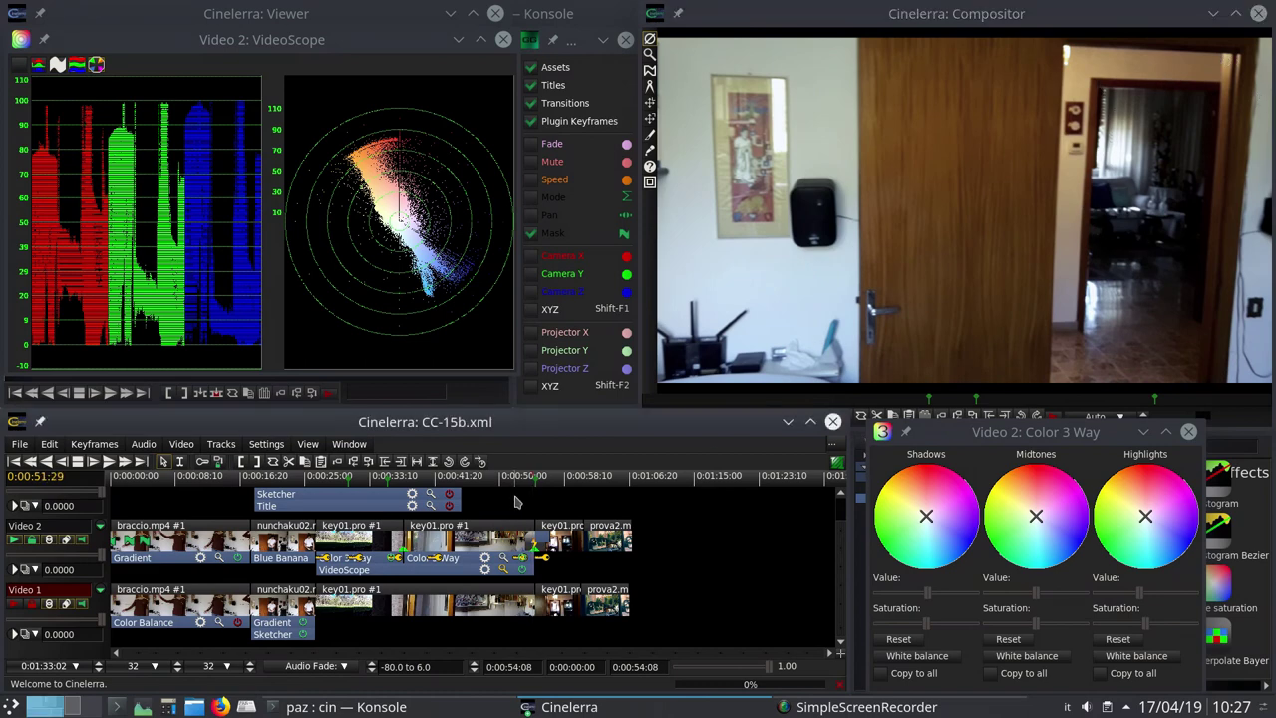
mouse_move(528, 481)
mouse_down()
mouse_move(484, 478)
mouse_move(536, 482)
mouse_up()
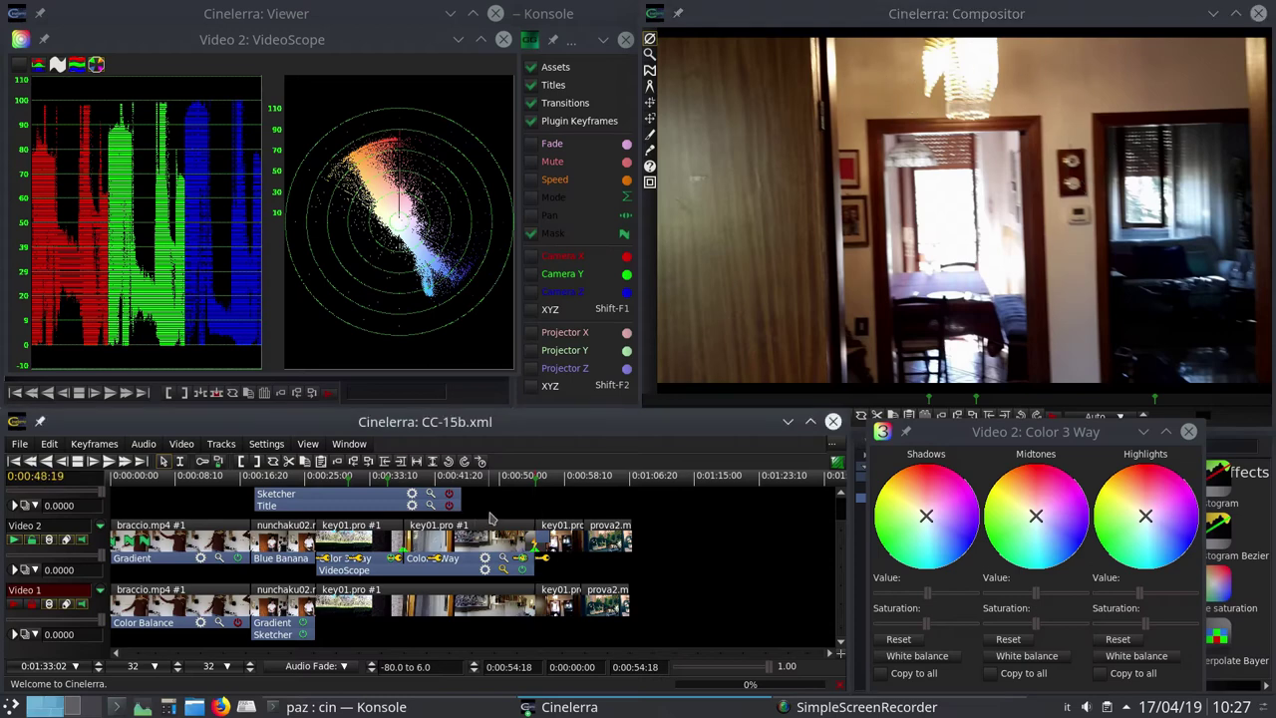
drag(493, 485, 488, 486)
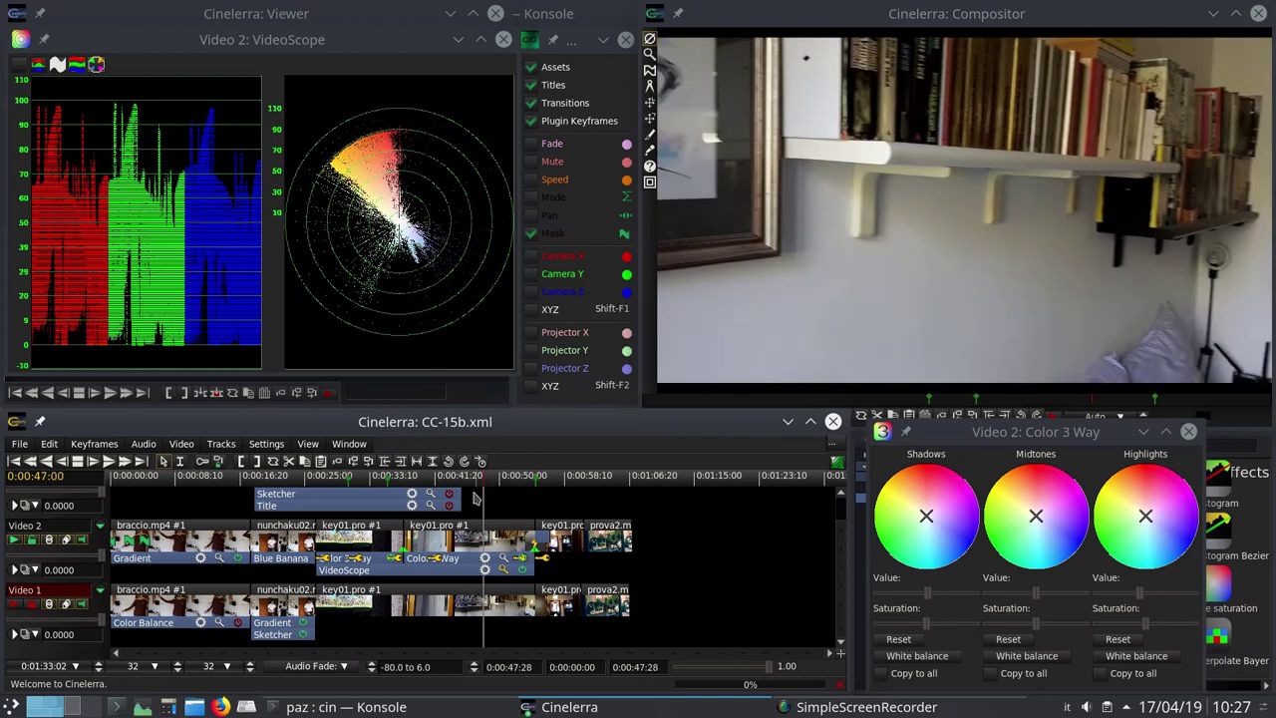
- Compare the second key01.pro clip's Color 3 Way keyframes at 0:00:40:19 and 0:00:54:15, and check the frame at 0:00:51:21
click(435, 563)
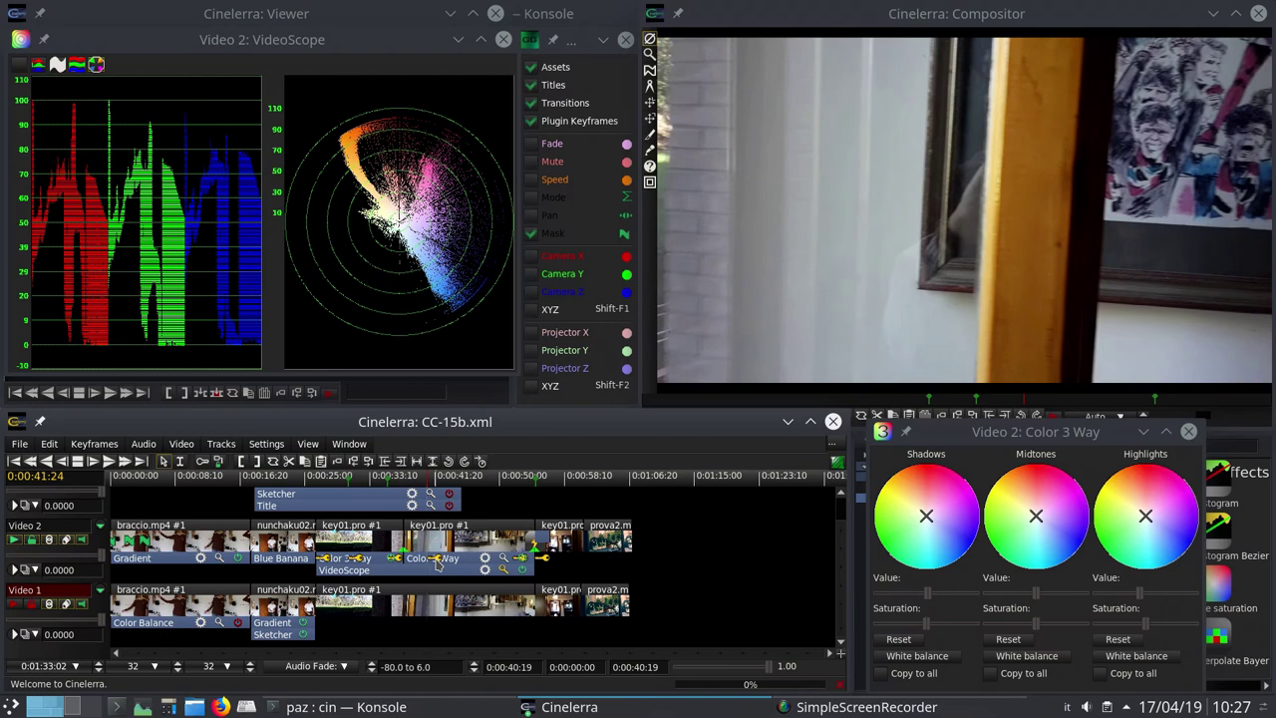
click(434, 563)
click(539, 564)
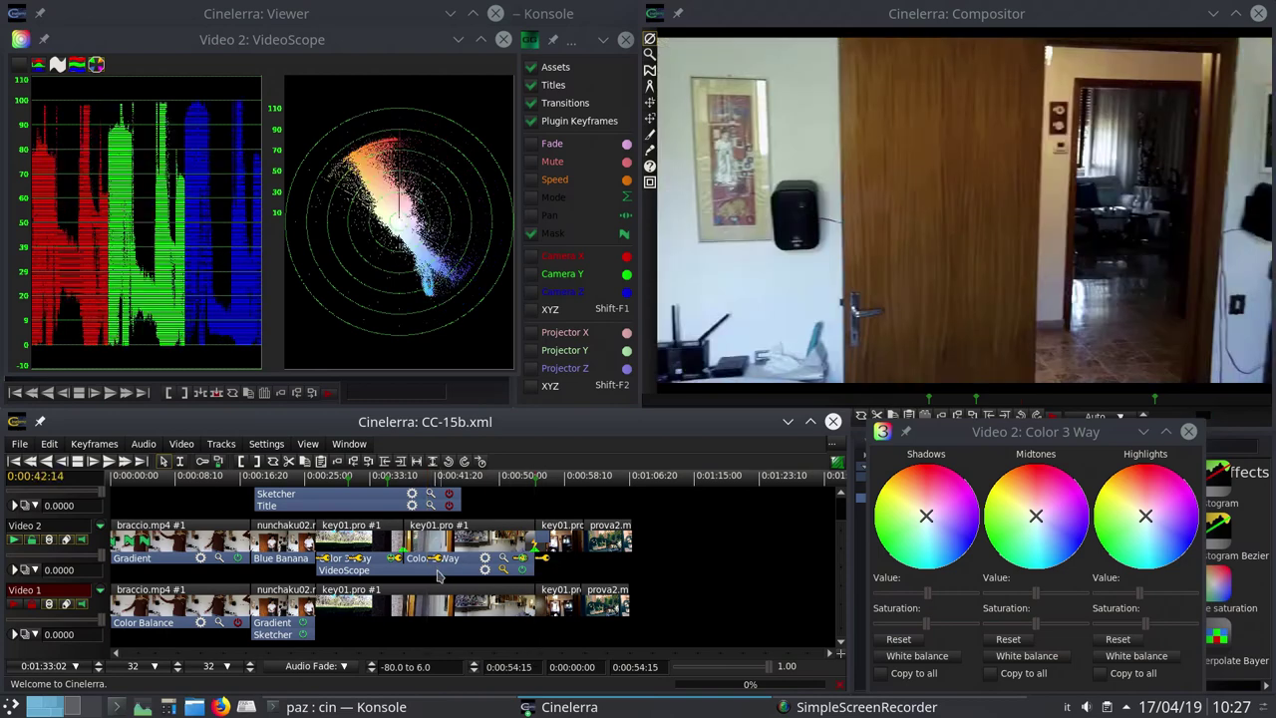
click(428, 564)
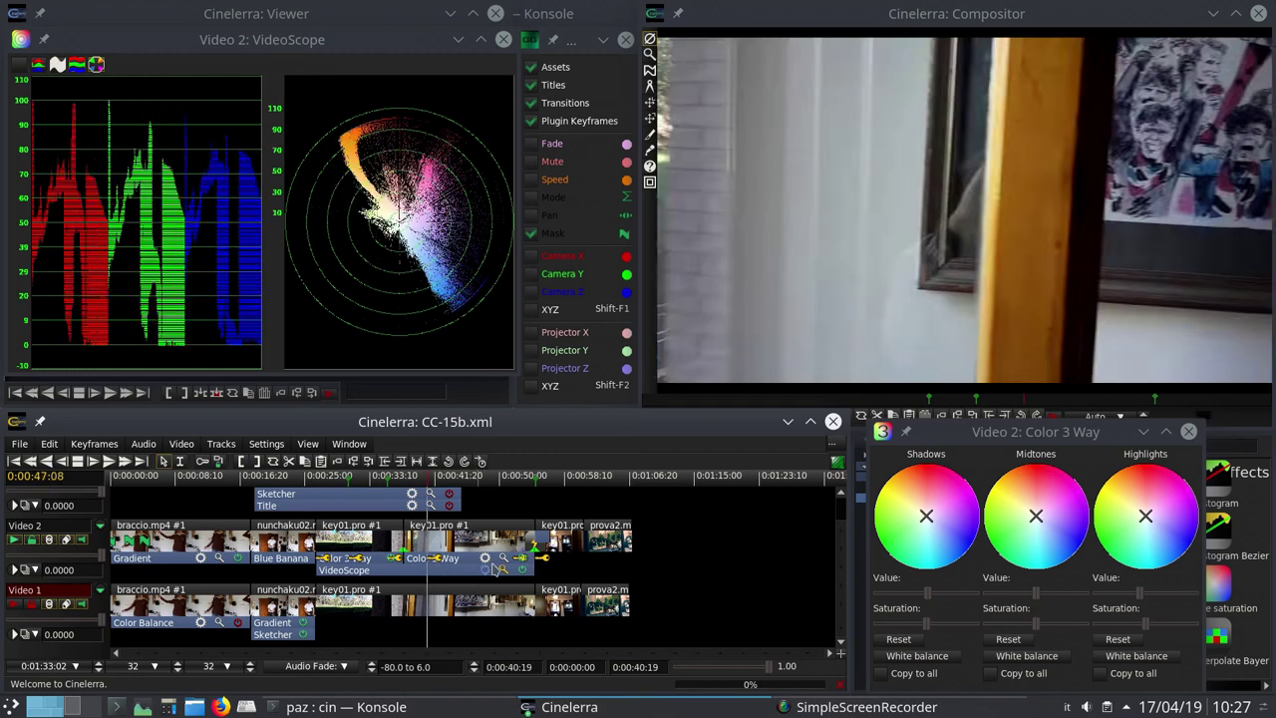
click(540, 564)
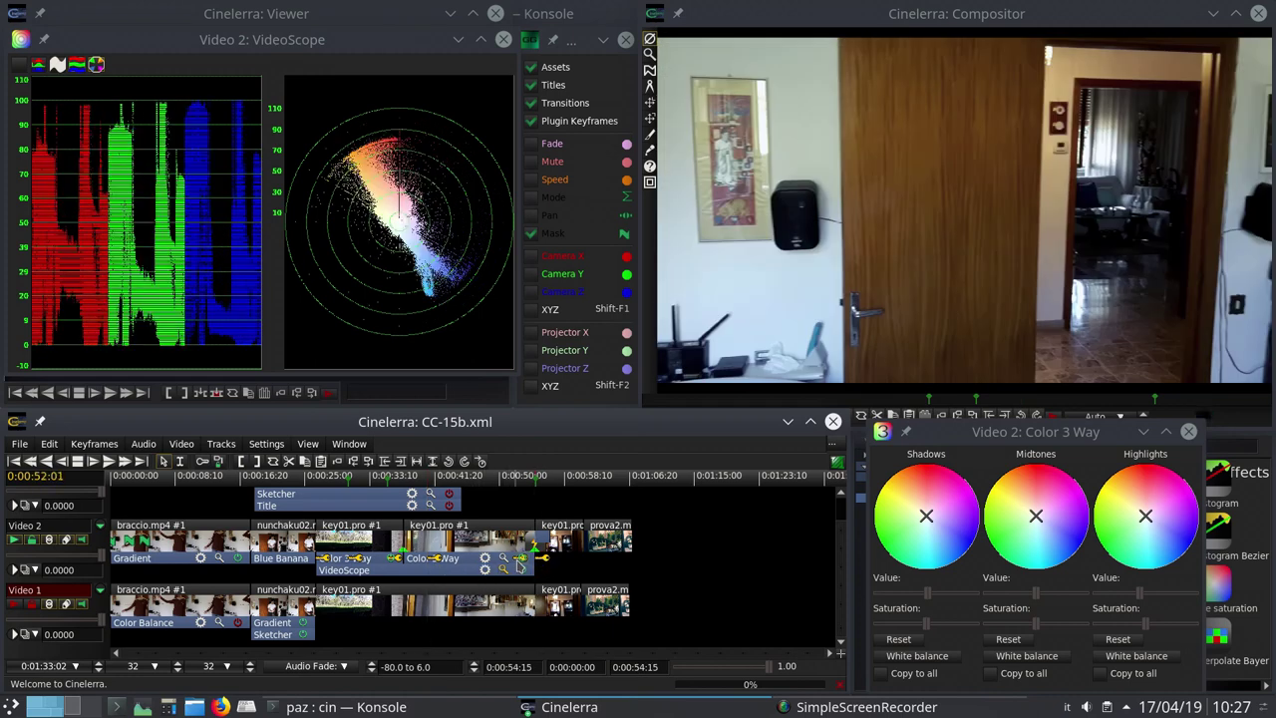
click(513, 566)
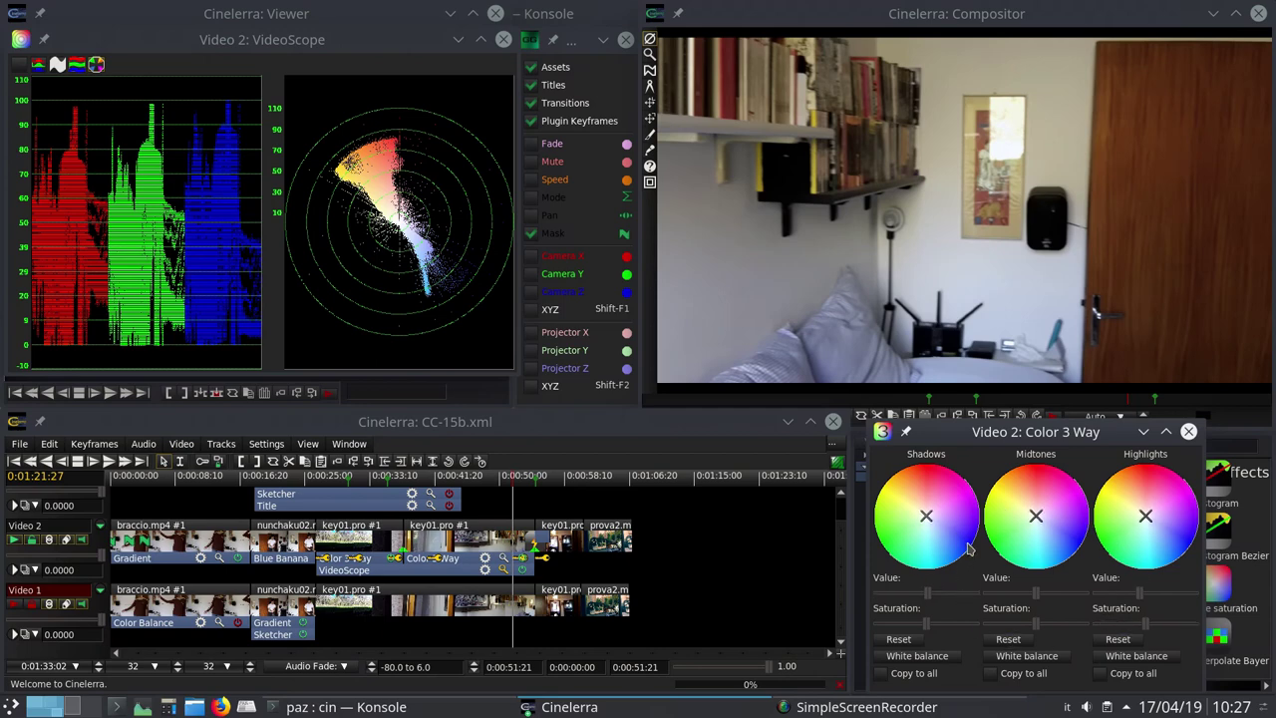
- Close the VideoScope and move to 0:00:57:20 in Video 2's third key01.pro clip
click(240, 140)
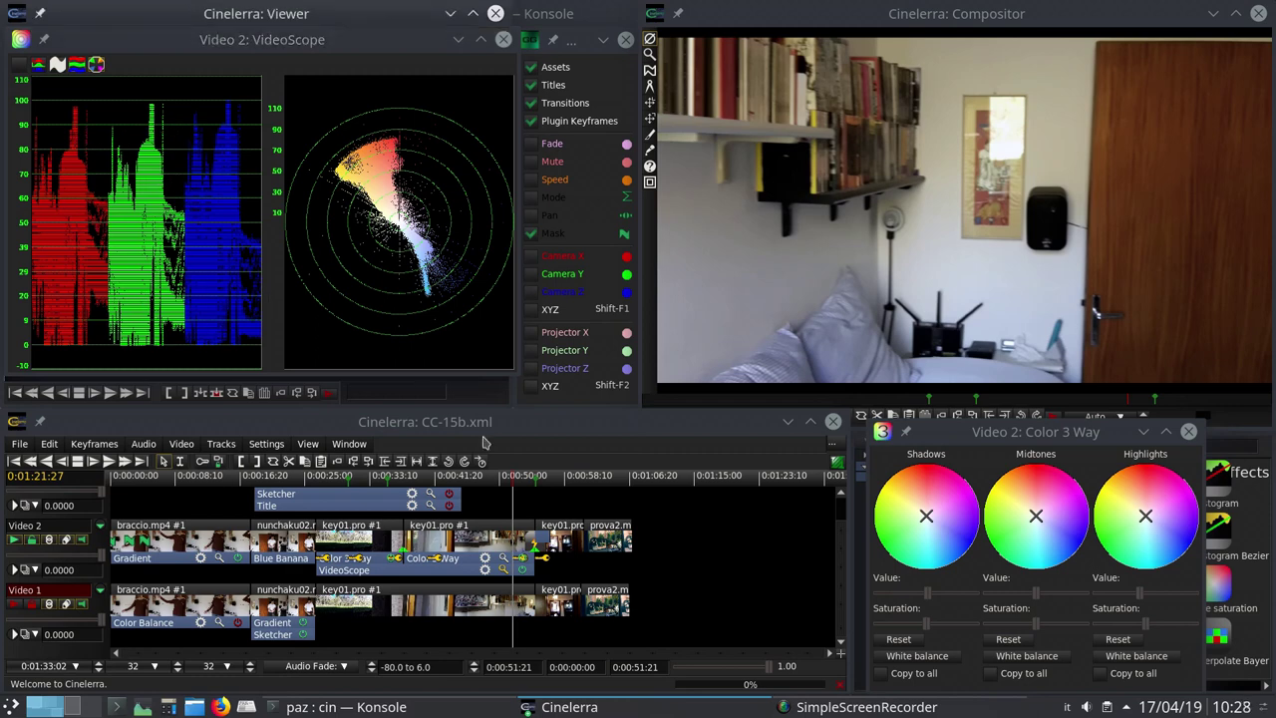
click(503, 40)
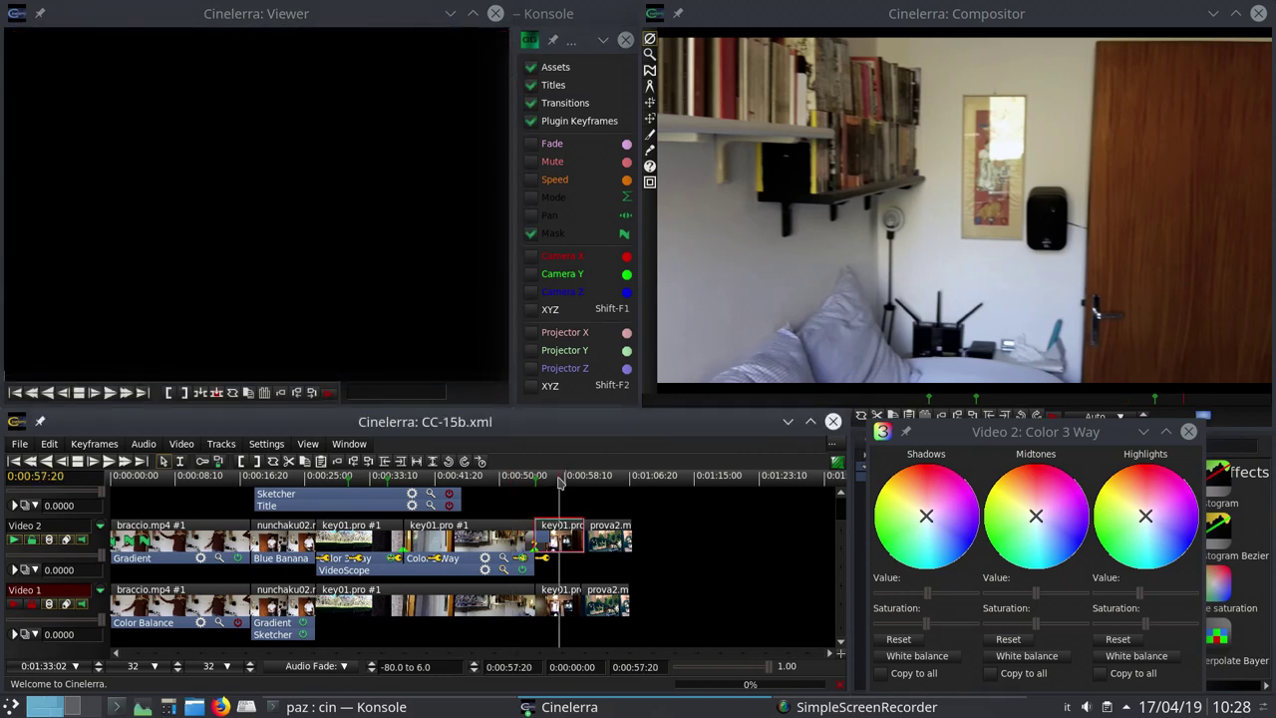
click(562, 484)
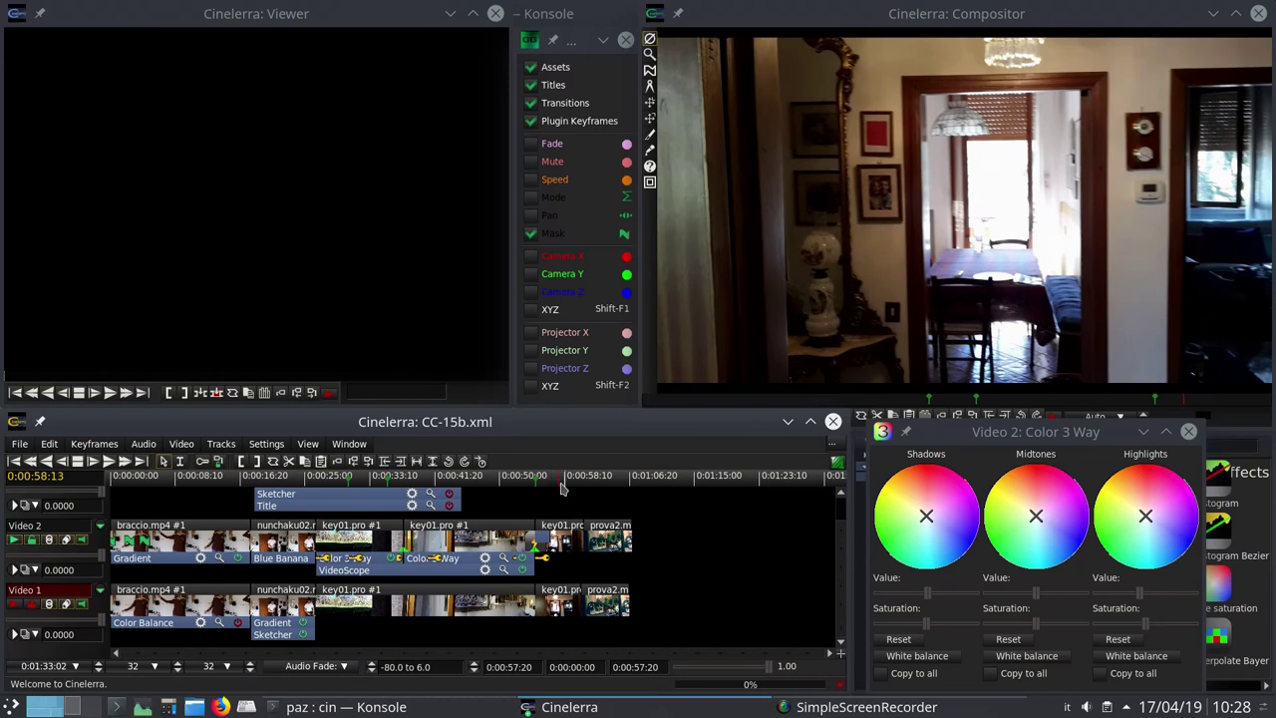
- Compare frames around the cut between Video 2's second and third key01.pro clips at 0:00:57:28, 0:00:53:04 and 0:00:56:17
click(561, 483)
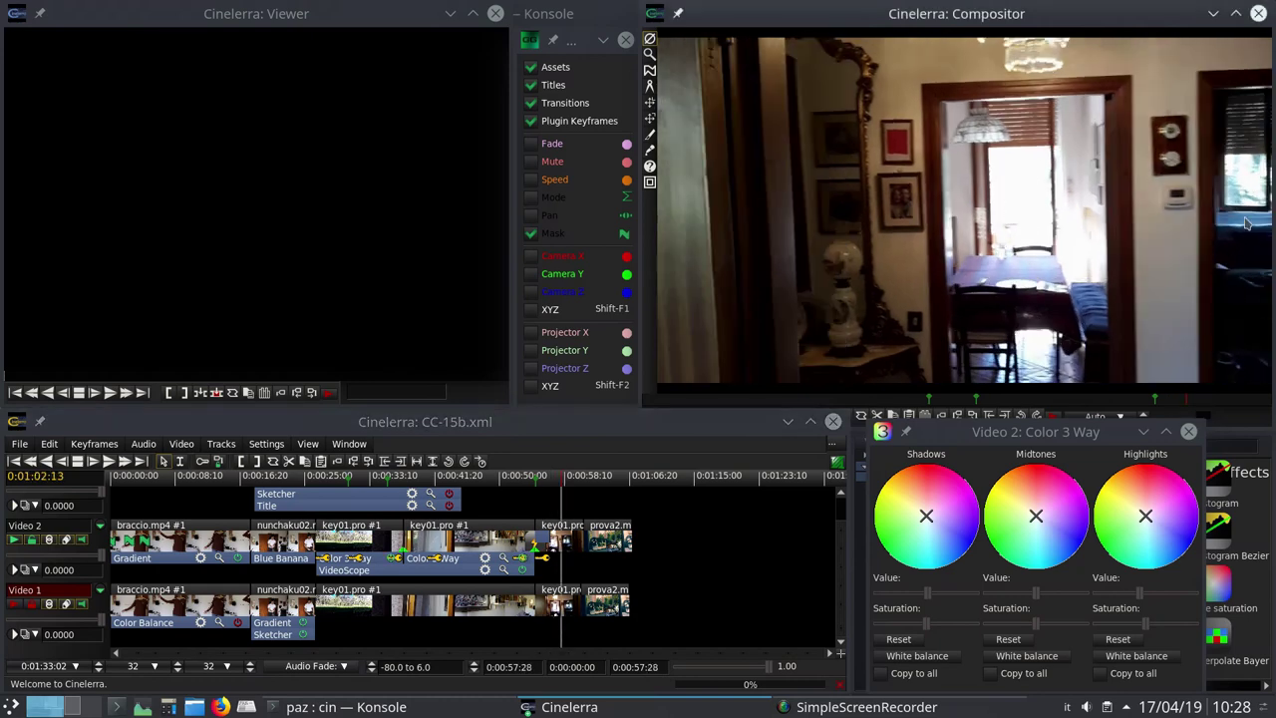
click(530, 481)
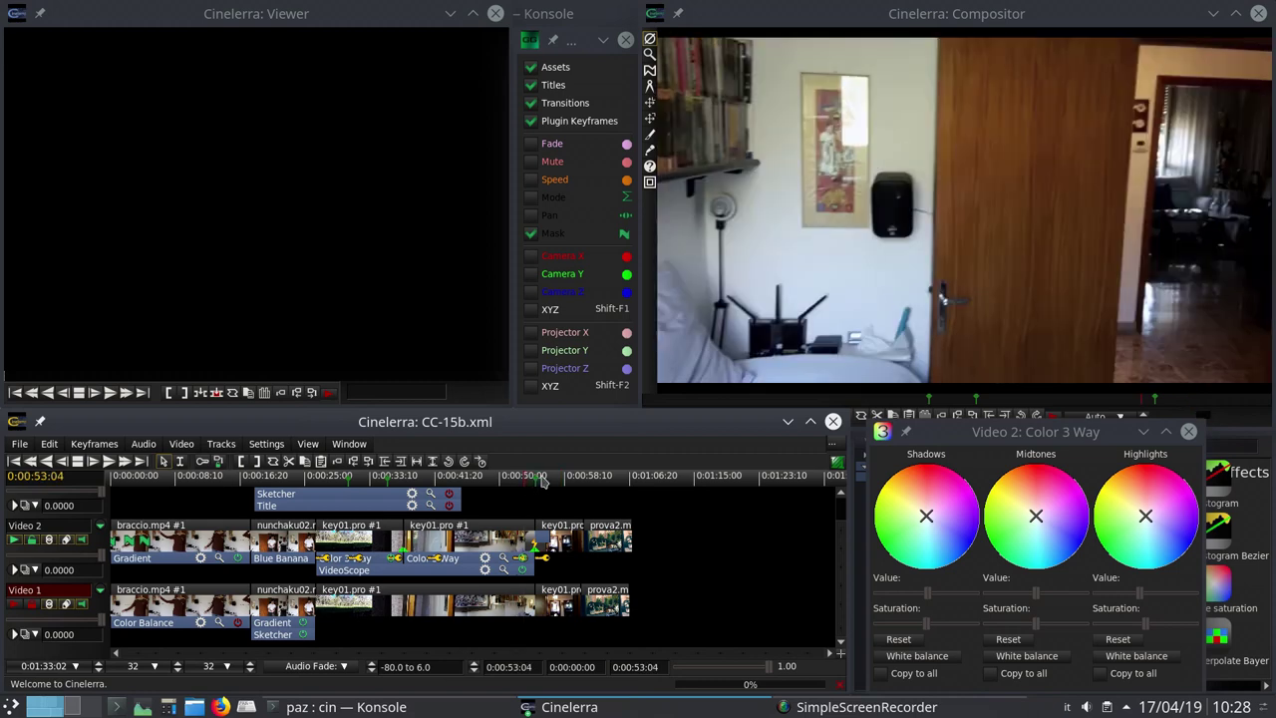
click(550, 482)
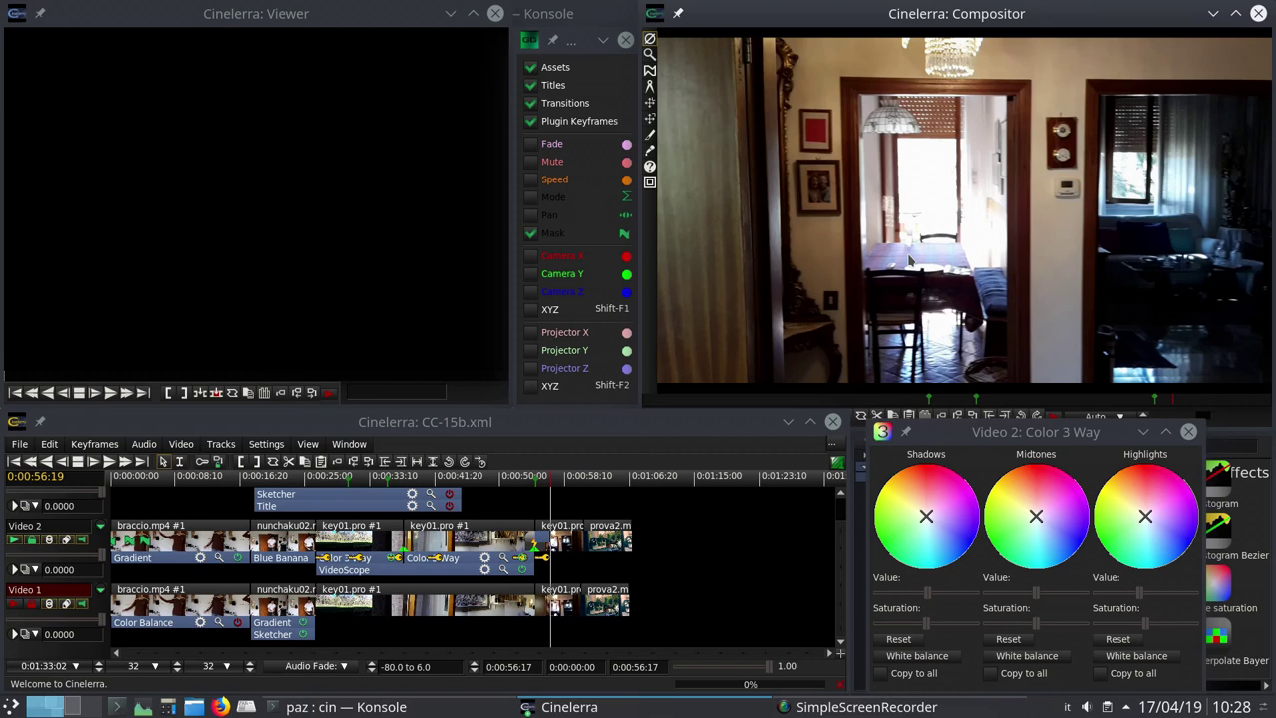
- Activate mask editing in the Compositor and move to 0:01:03:04 in Video 2's prova2 clip with the cut-and-paste editing mode
click(650, 61)
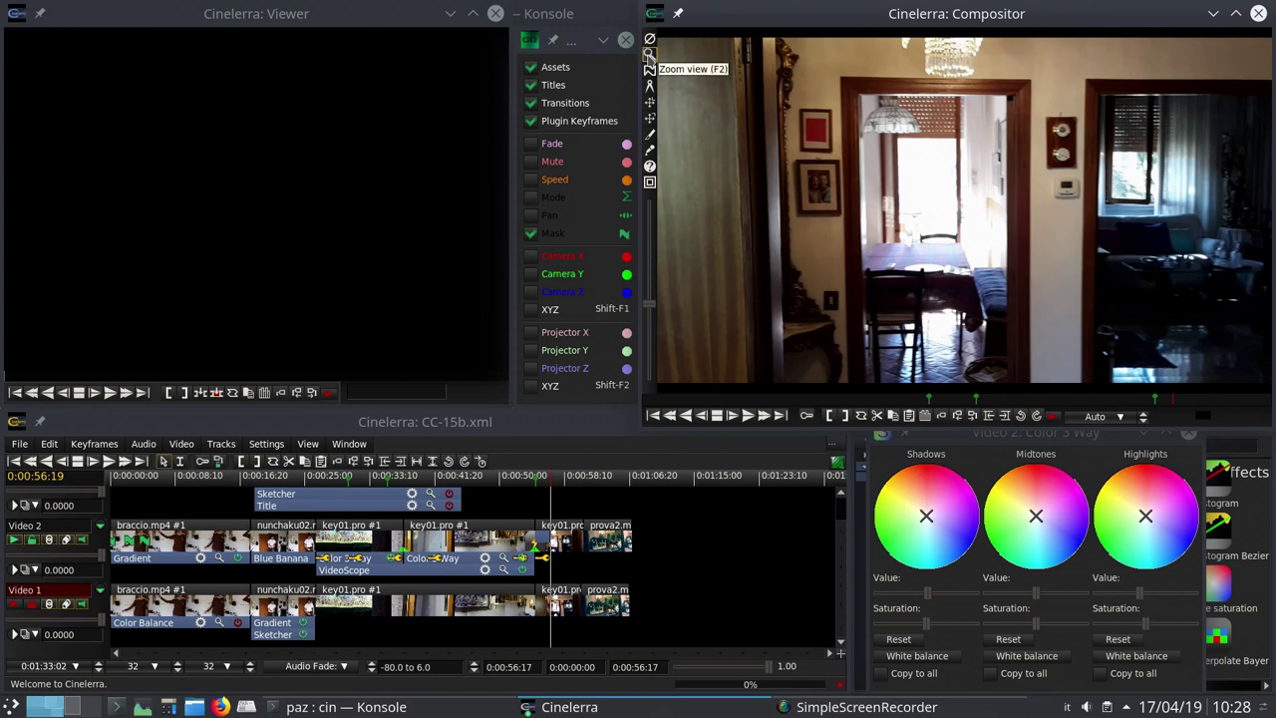
click(649, 70)
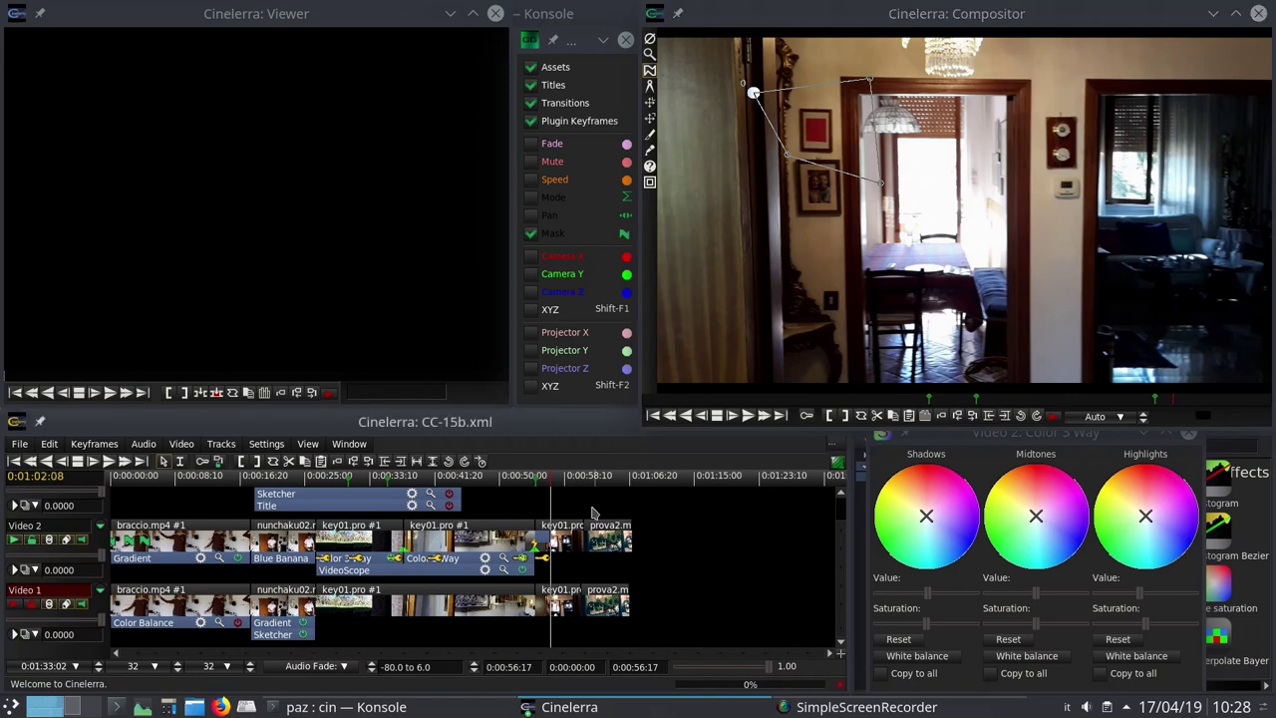
click(598, 546)
click(603, 498)
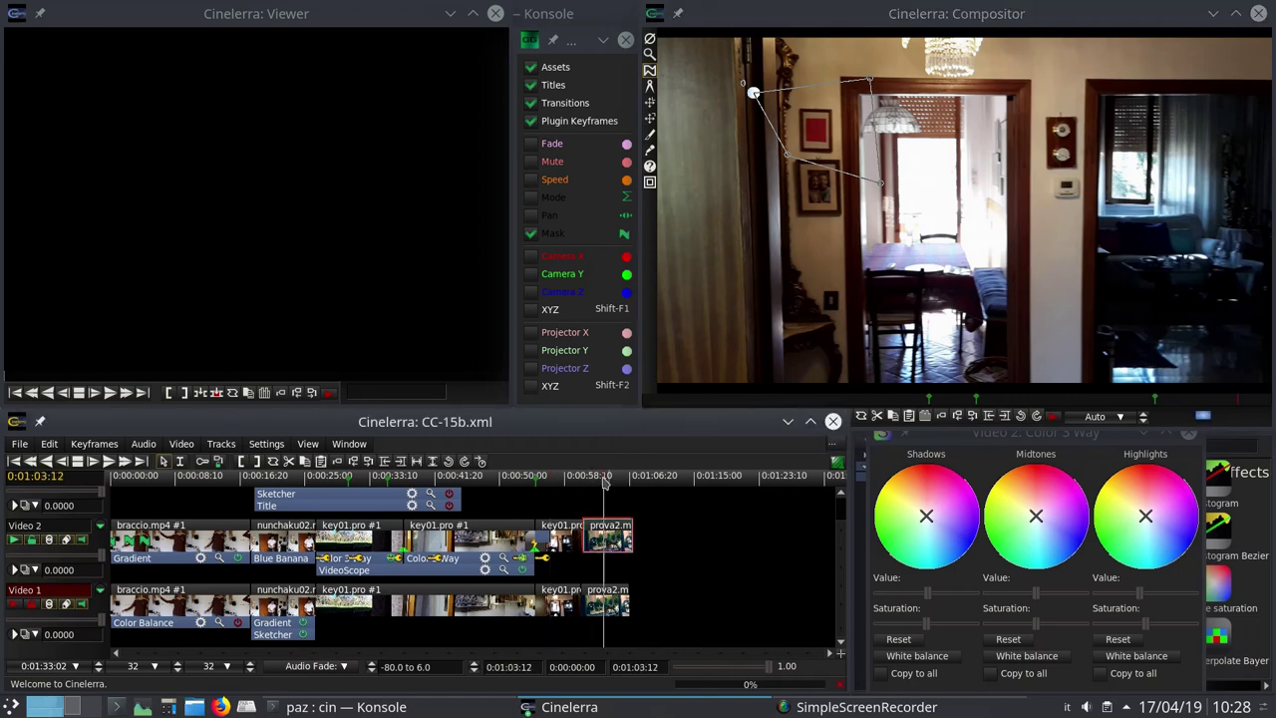
click(179, 461)
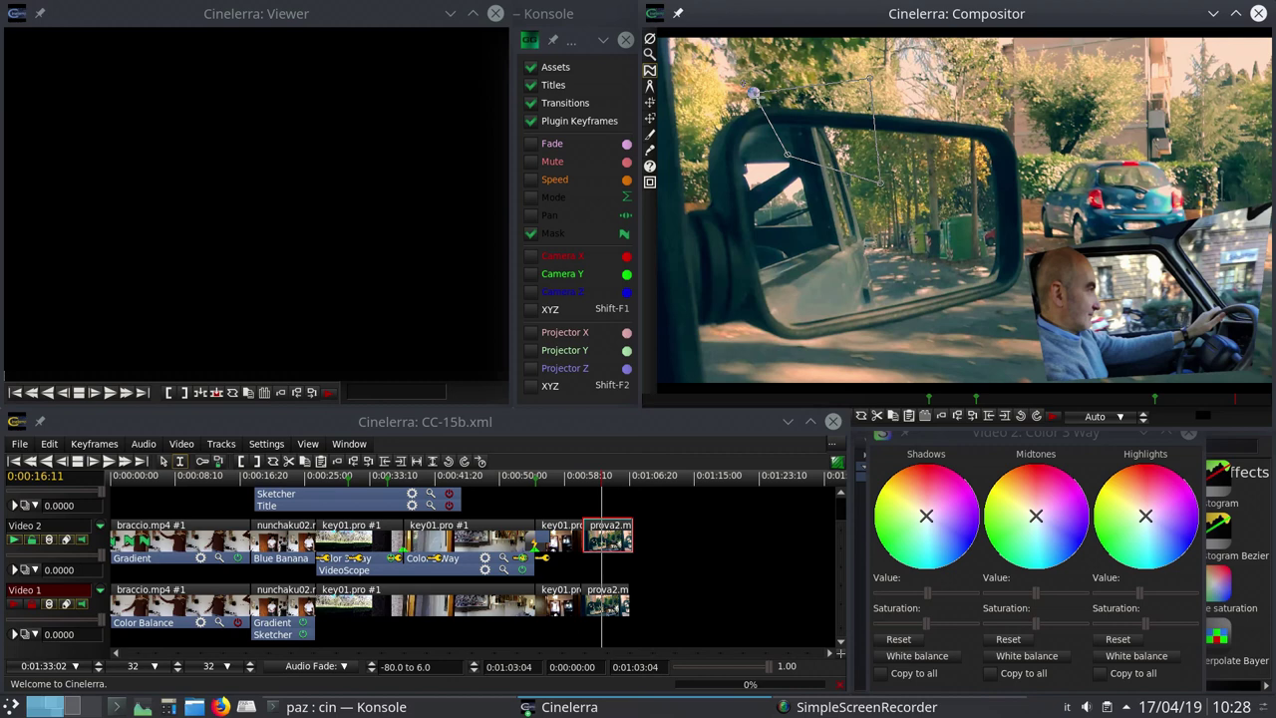
- Reshape the mask to follow the glass of the car's side mirror and add a point along the glass's upper edge
drag(754, 93, 790, 313)
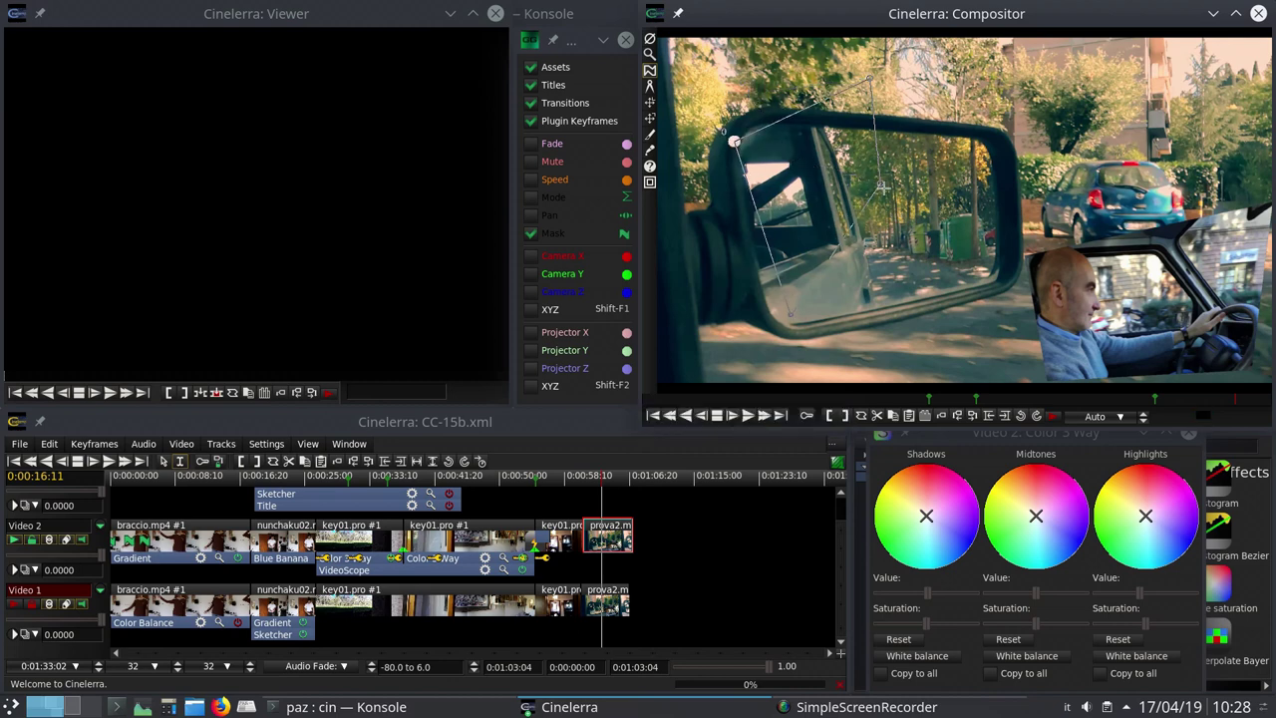
drag(882, 187, 994, 269)
drag(881, 188, 1008, 206)
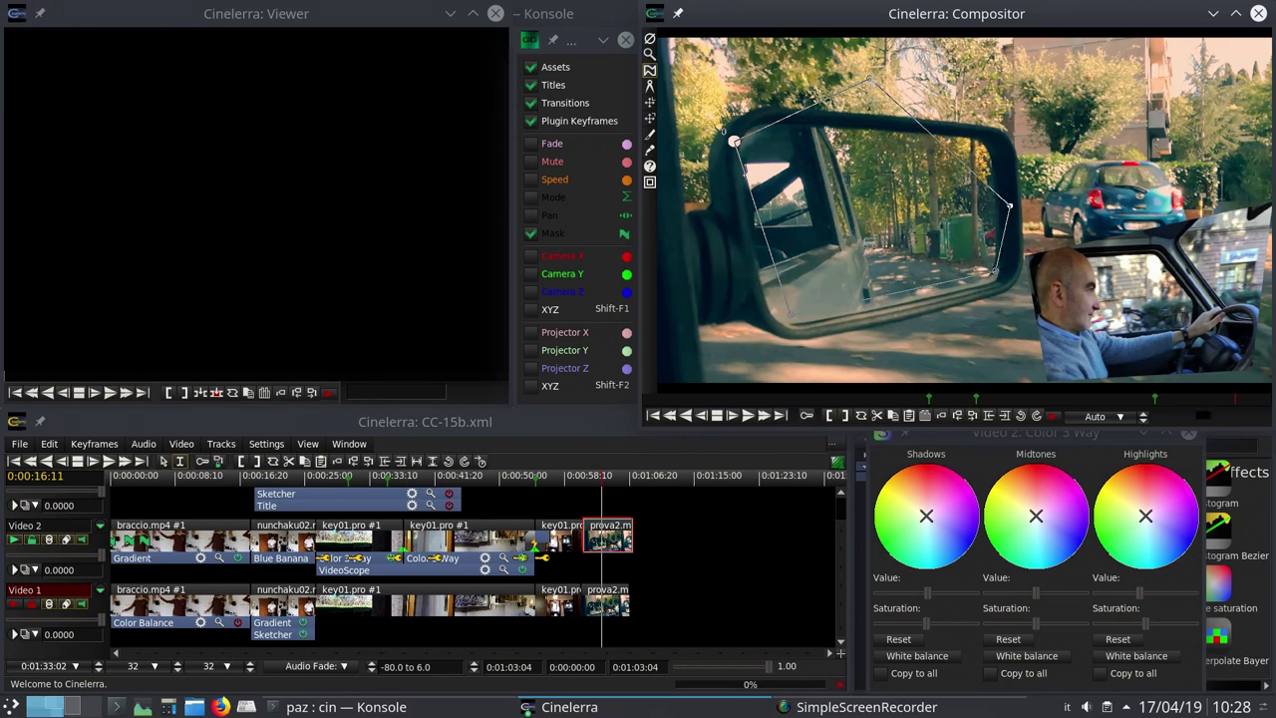
drag(872, 82, 986, 145)
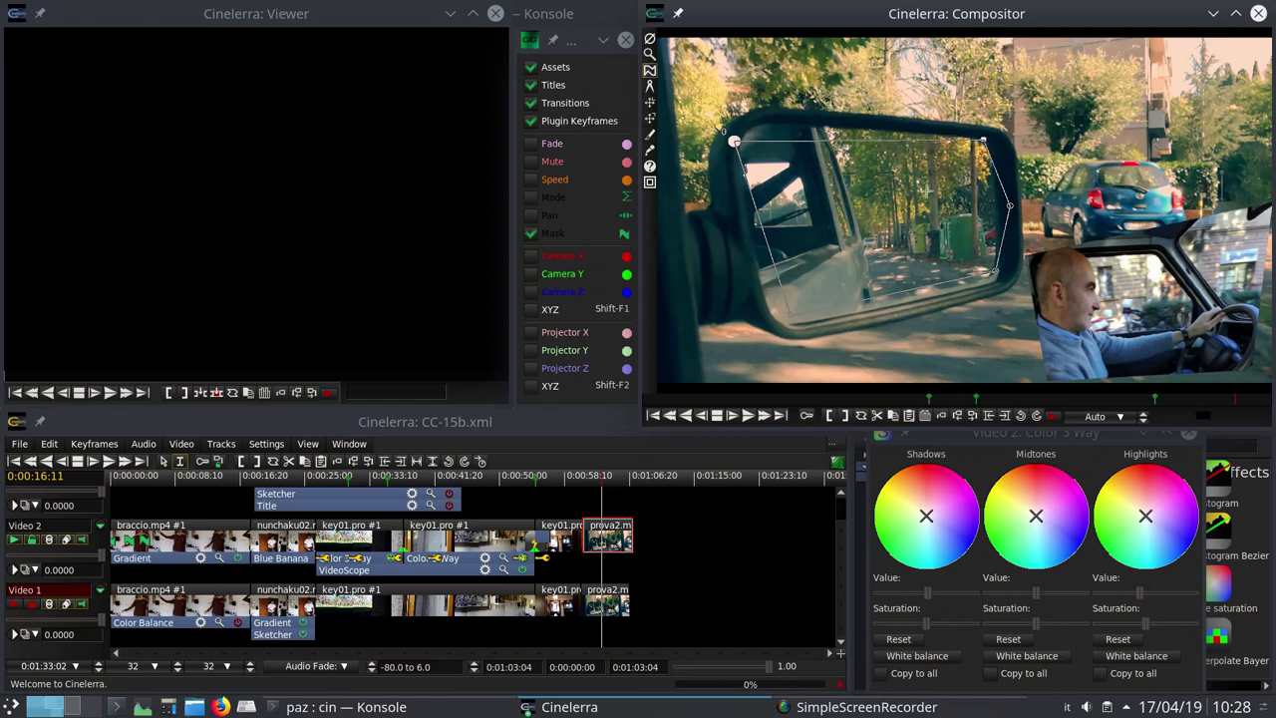
click(830, 129)
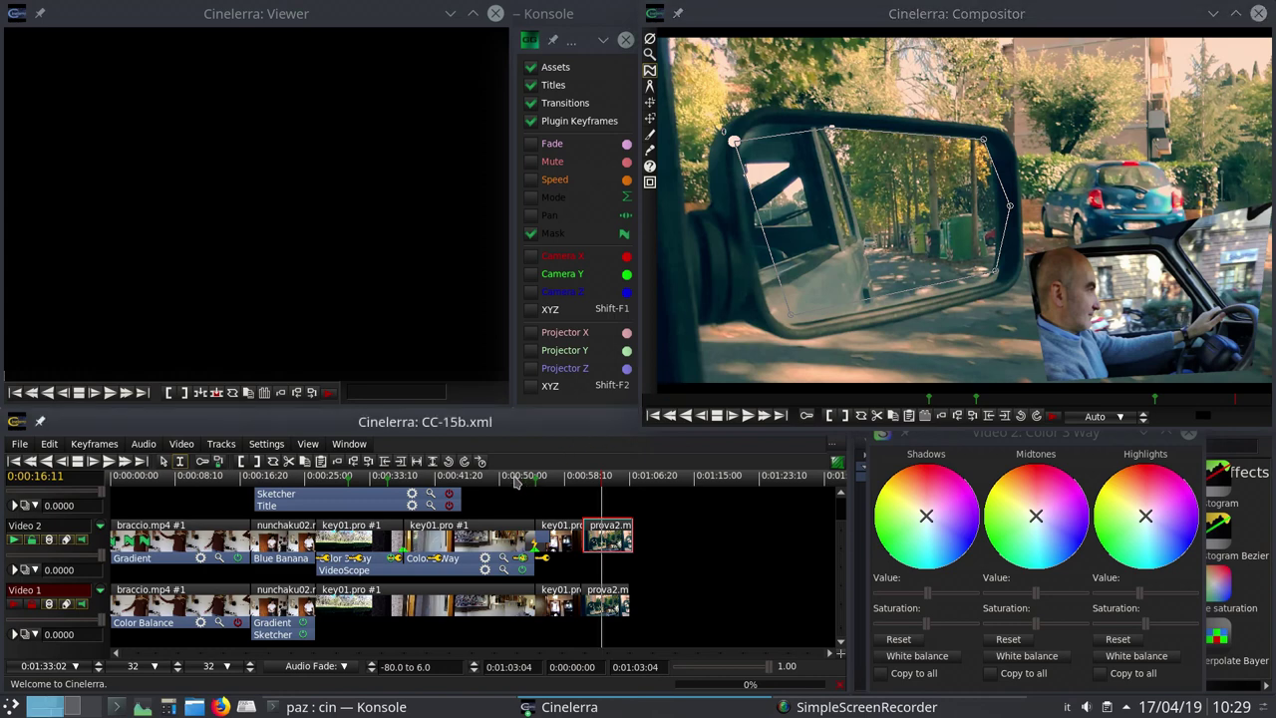
- Scrub from 0:00:52:01 to 0:00:57:18 in Video 2's third key01.pro clip and turn off mask editing
click(516, 482)
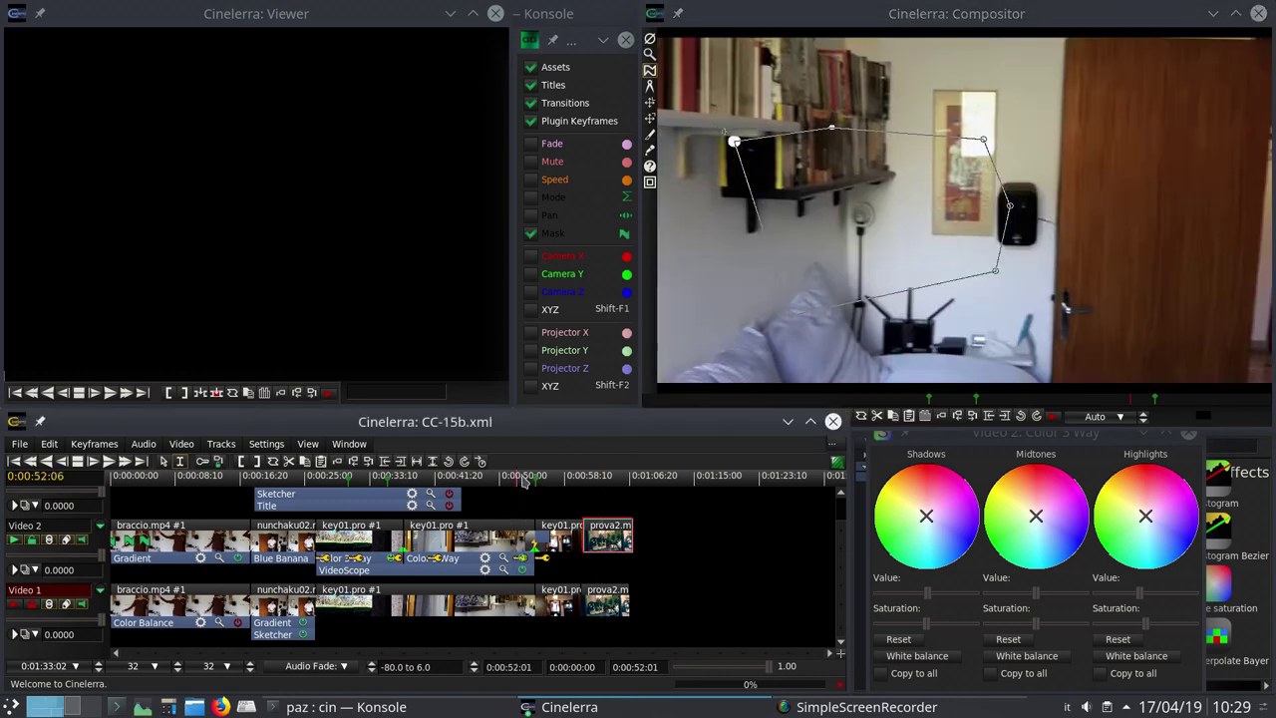
drag(525, 482, 561, 482)
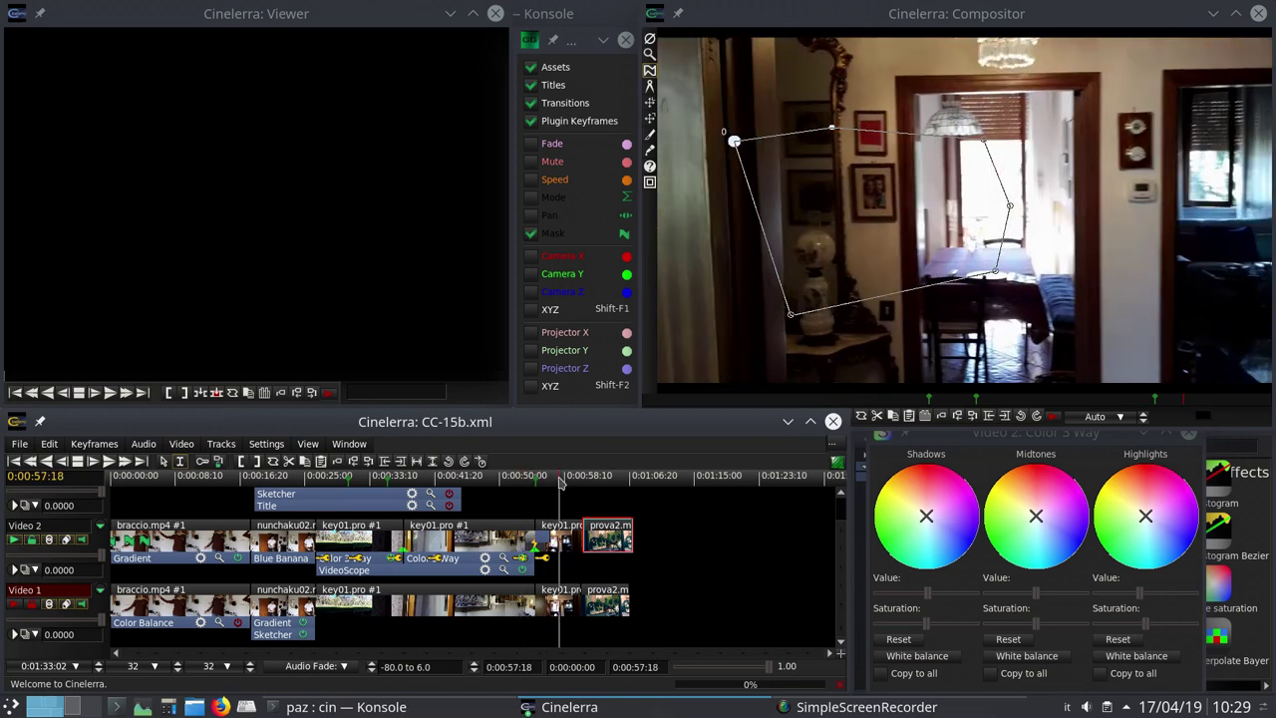
click(649, 52)
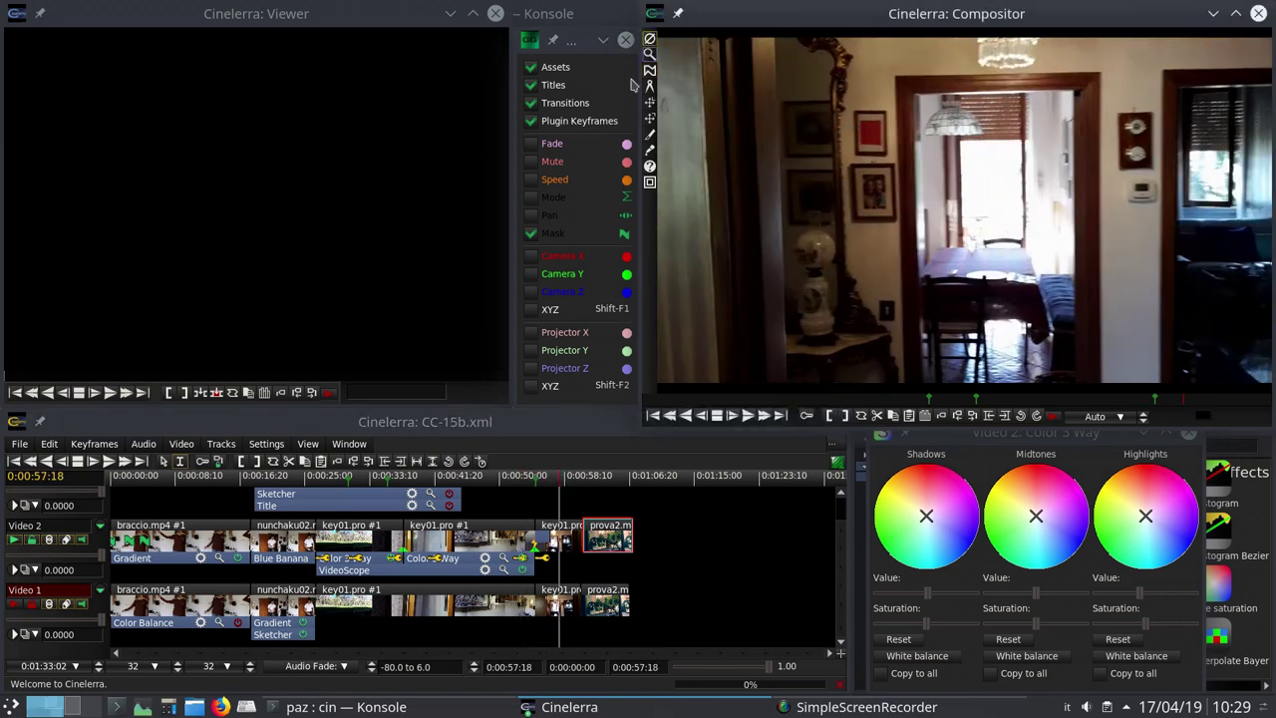
- Play across the cut between the second and third key01.pro clips to examine the color change, and return to 0:00:52:16
mouse_move(517, 481)
mouse_down()
mouse_move(566, 484)
mouse_move(517, 471)
mouse_up()
key(space)
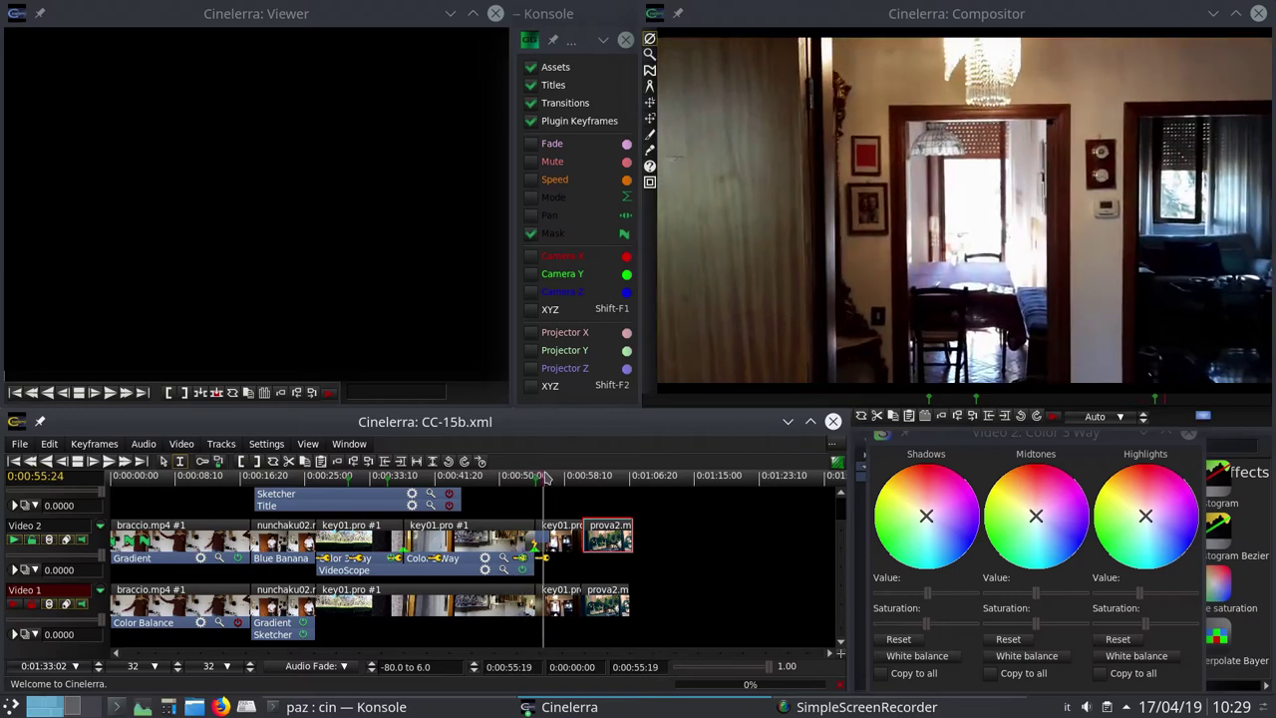
drag(546, 480, 525, 460)
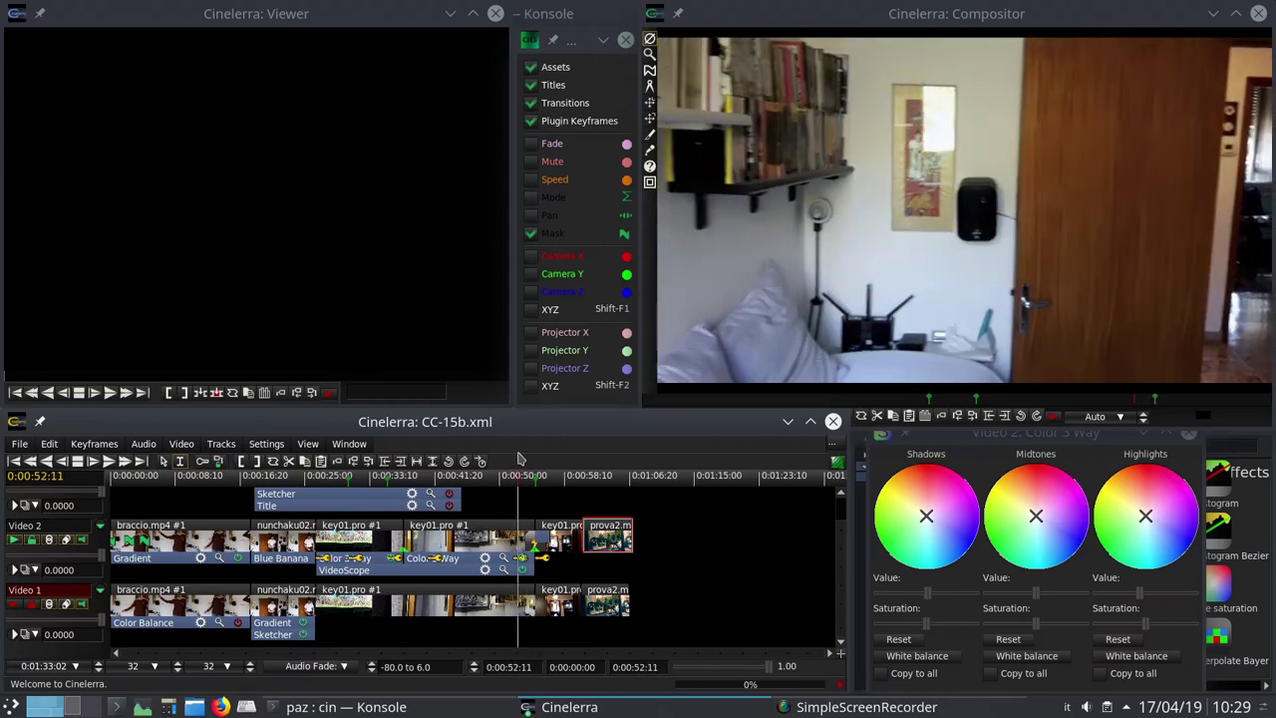
mouse_move(537, 461)
mouse_down()
mouse_move(560, 468)
mouse_move(519, 462)
mouse_up()
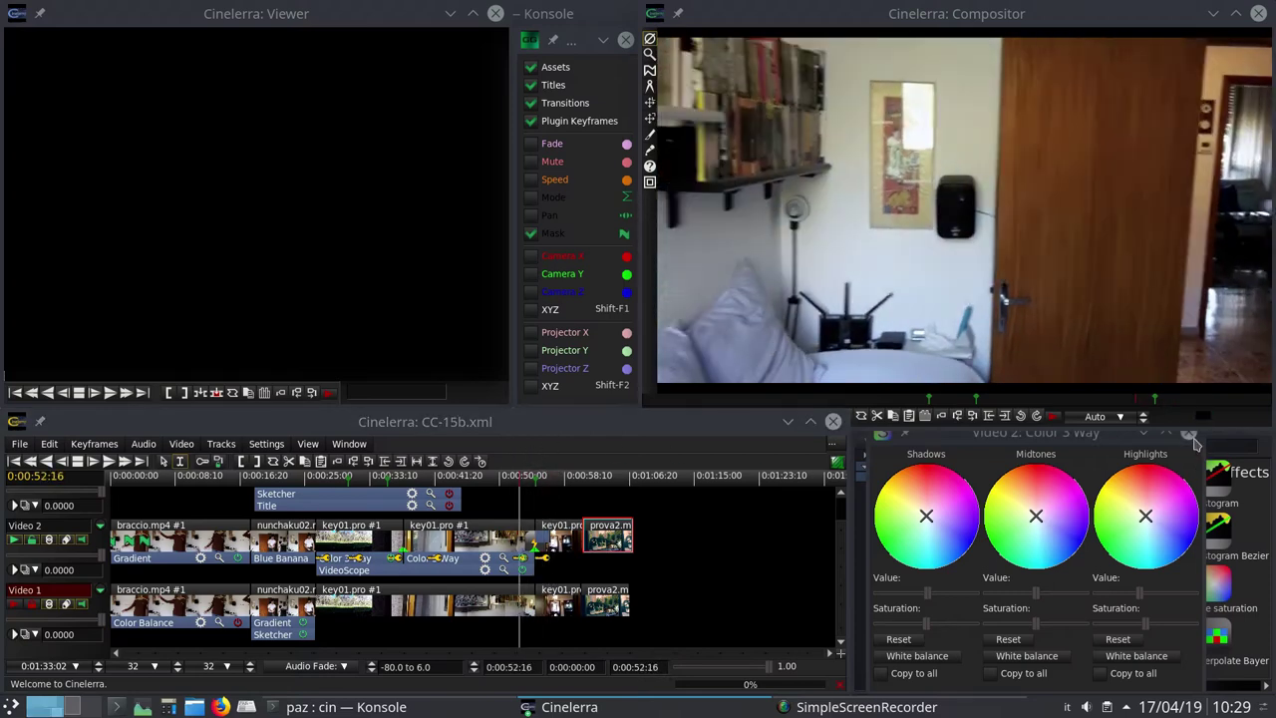
- Close the Color 3 Way window and scrub to 0:00:53:15 in Video 2's second key01.pro clip
click(1191, 436)
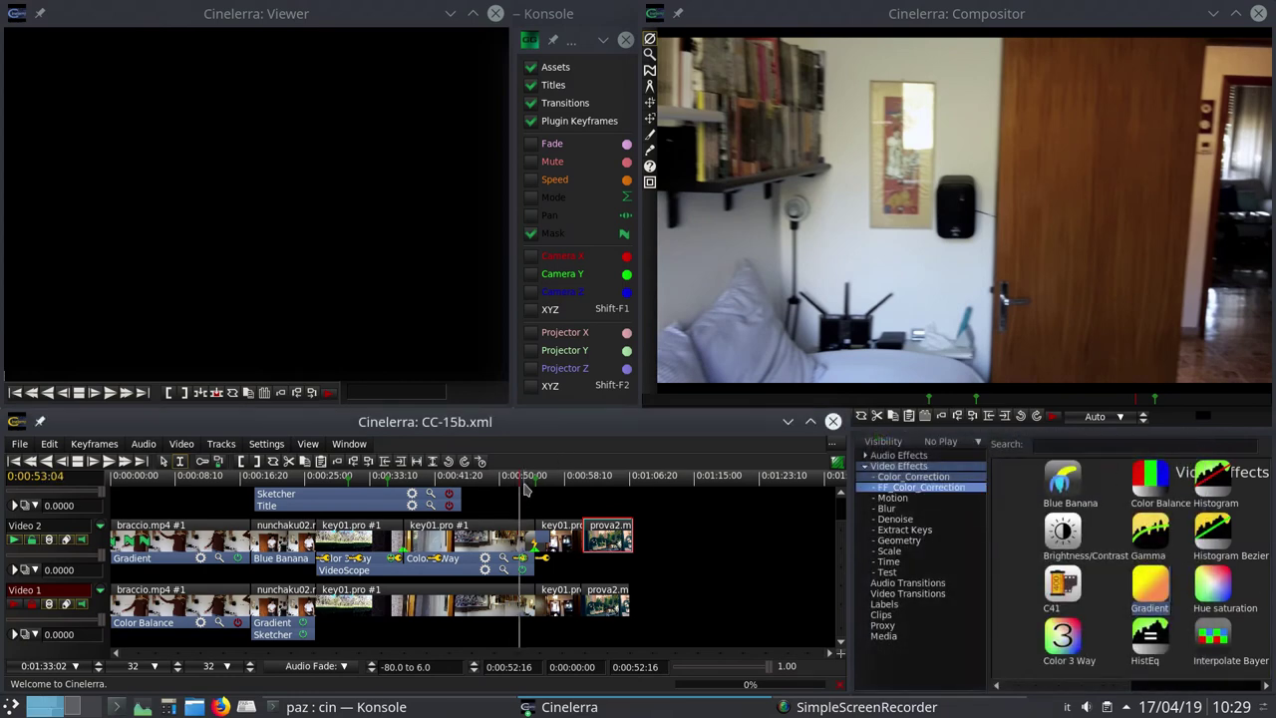
mouse_move(525, 483)
mouse_down()
mouse_move(554, 487)
mouse_move(510, 477)
mouse_move(557, 485)
mouse_move(528, 478)
mouse_move(540, 479)
mouse_up()
key(KP_6)
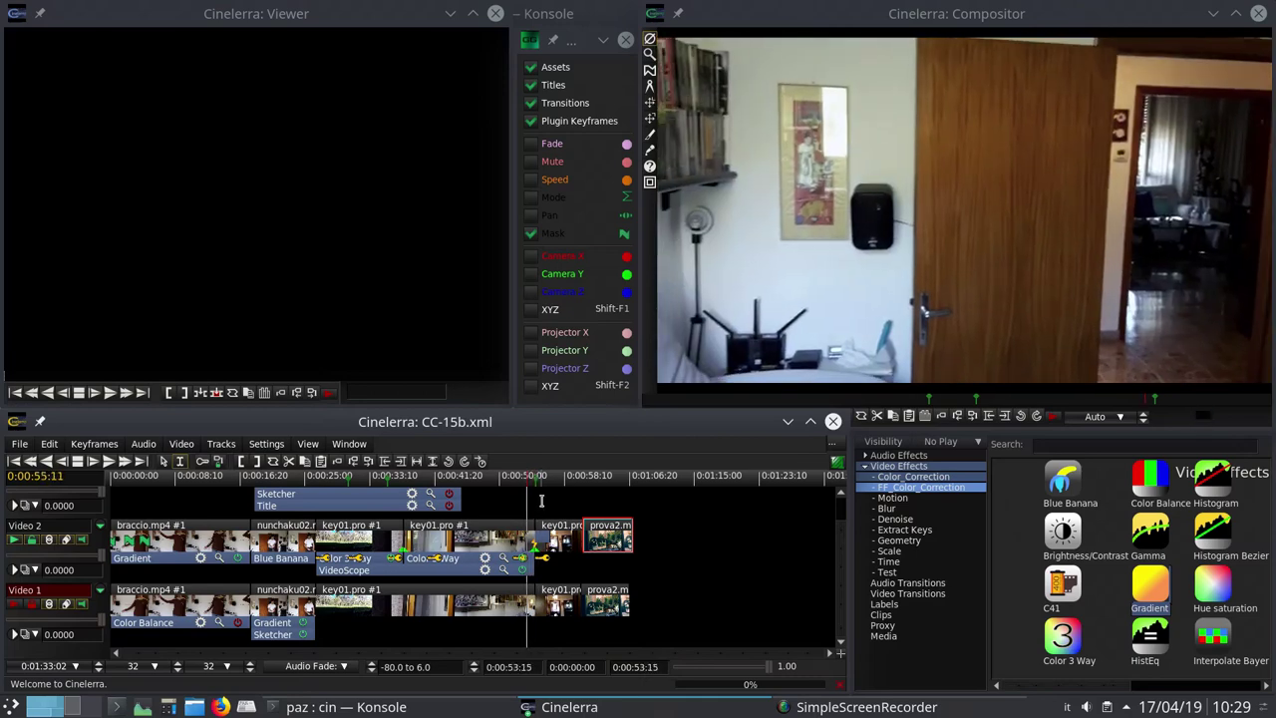
- Inspect the options of the transition between Video 2's second and third key01.pro clips and move to 0:00:54:16
right_click(535, 541)
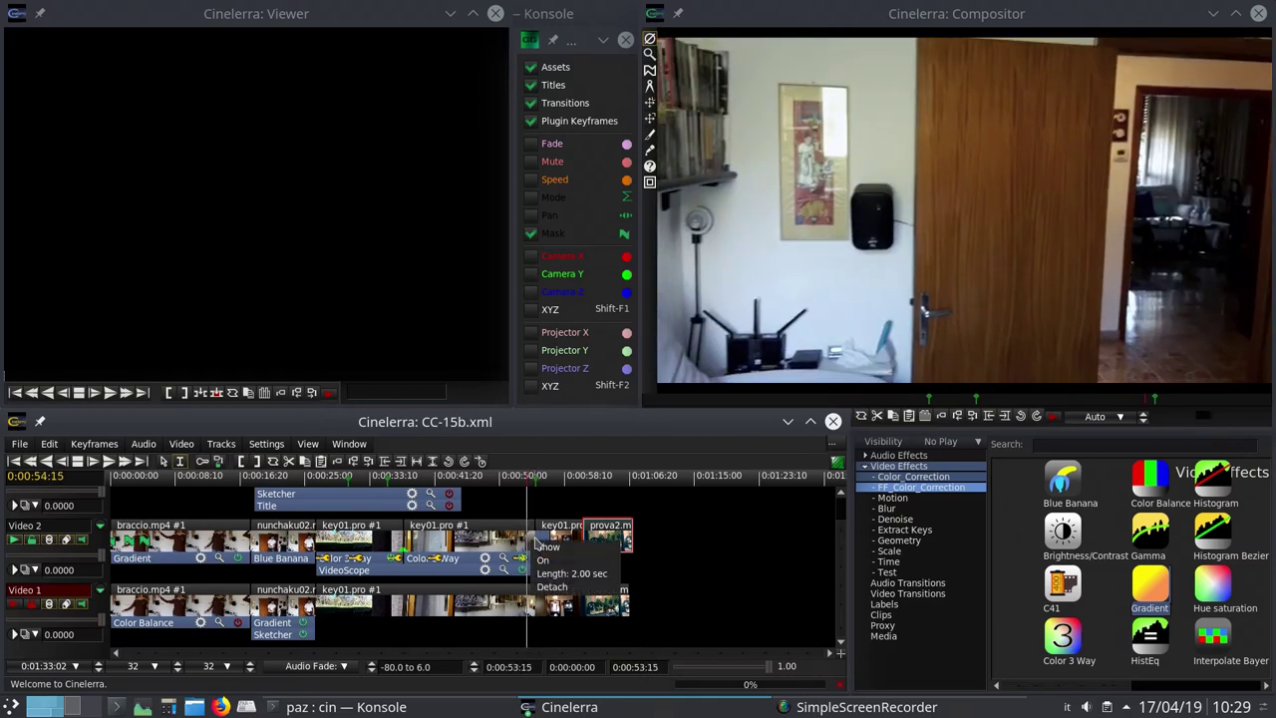
click(542, 561)
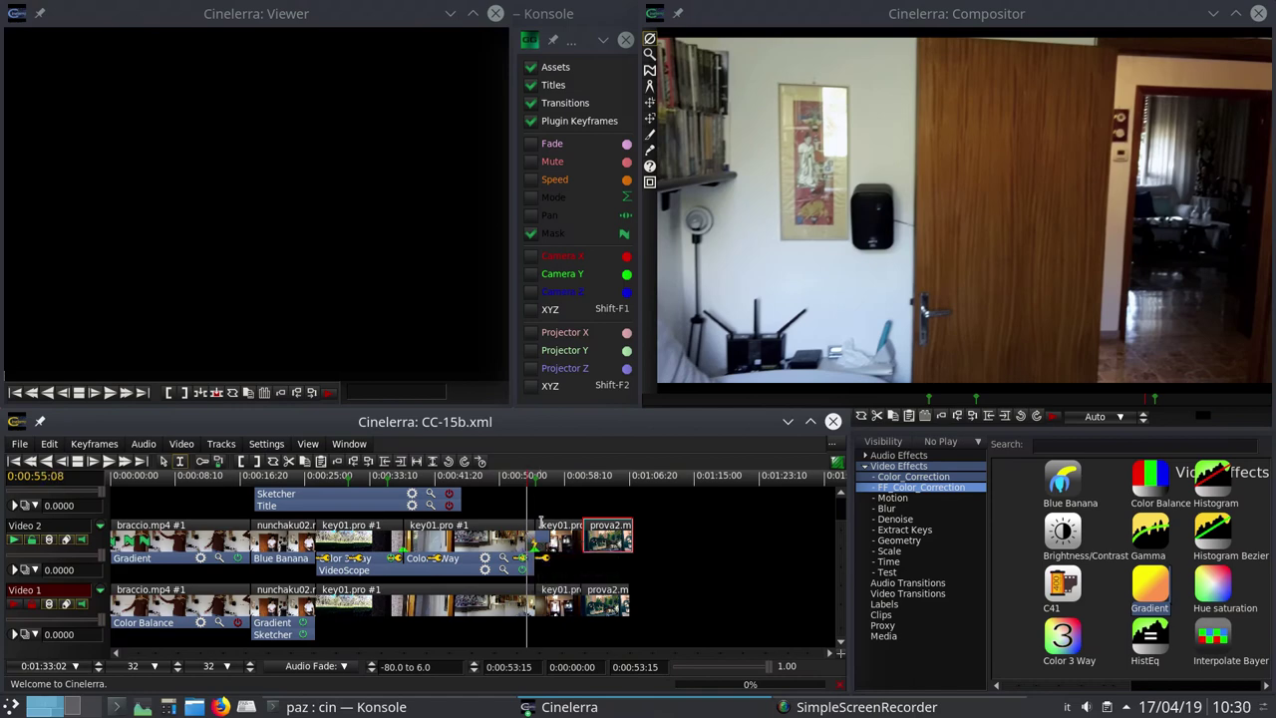
click(536, 541)
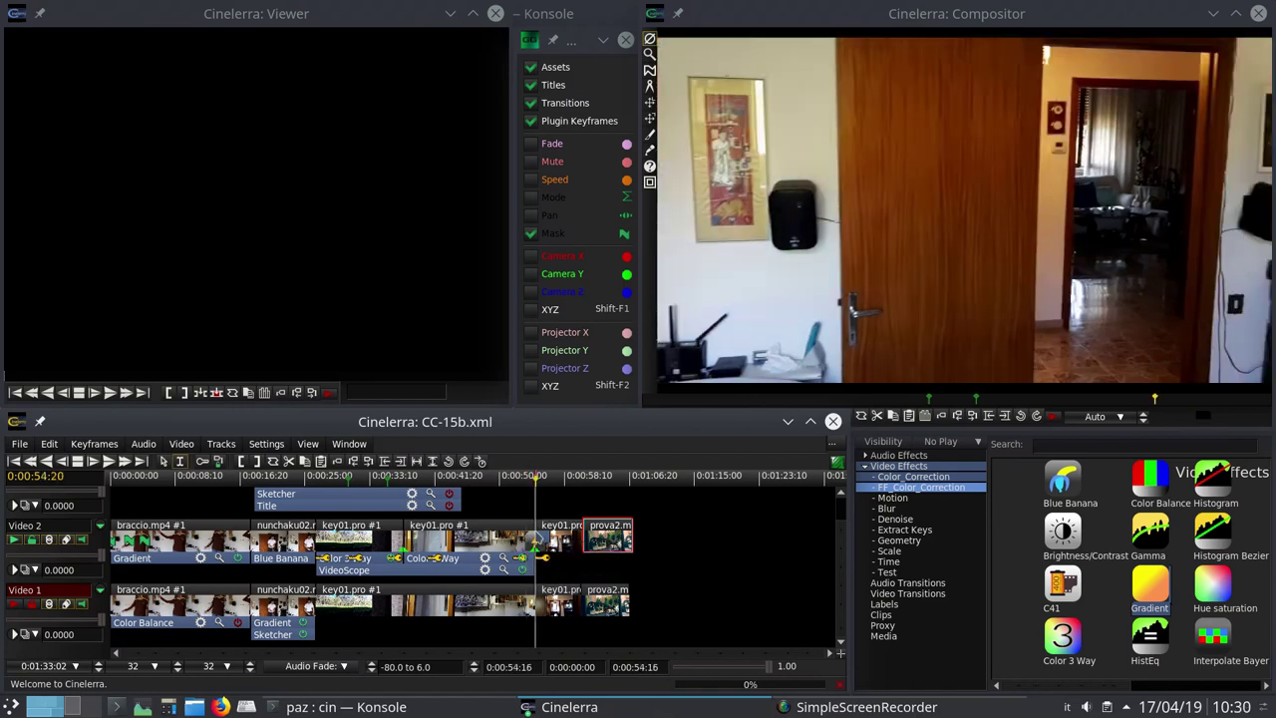
click(531, 539)
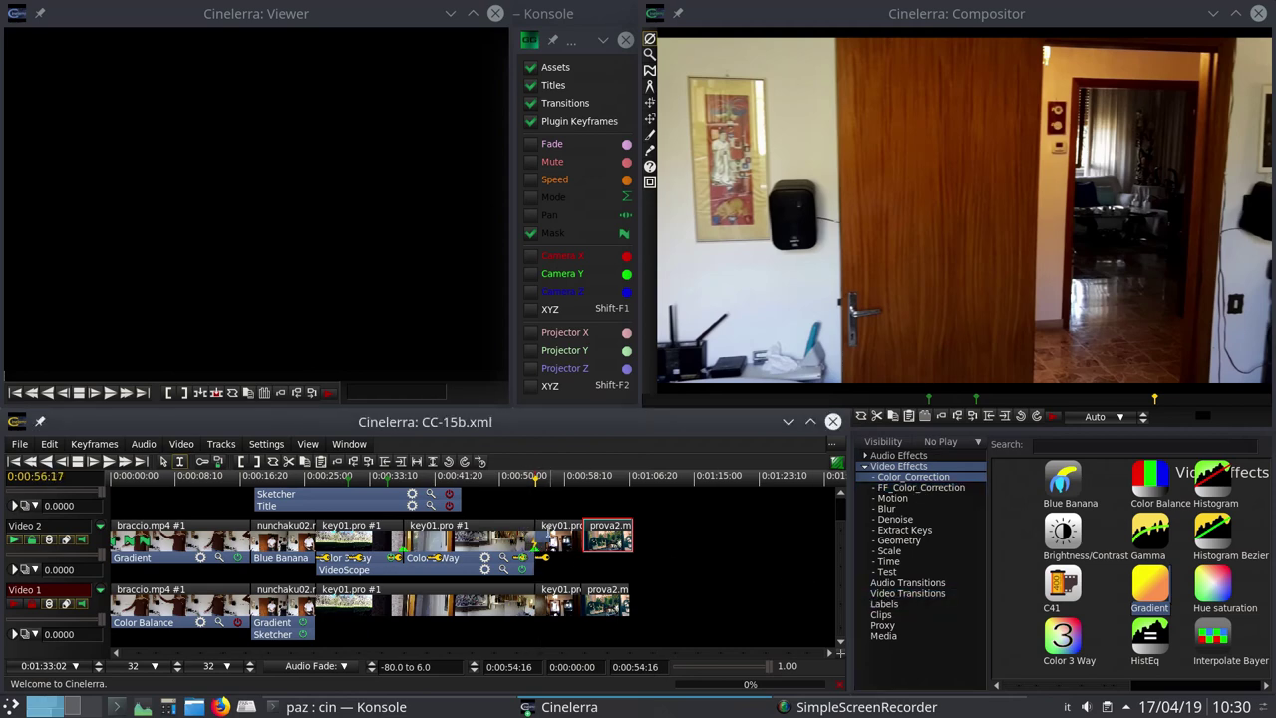
- Play the transition from 0:00:54:16 and scrub through the third key01.pro clip to 0:00:58:11 to examine the color change
key(space)
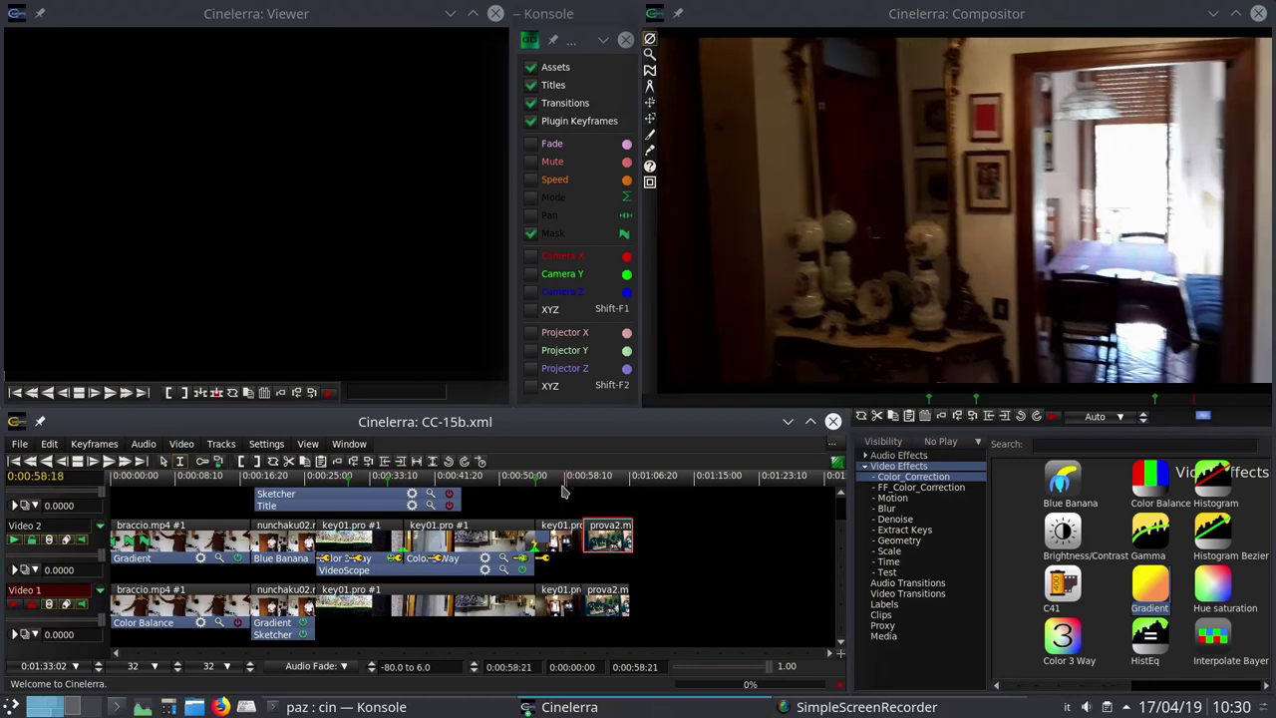
click(544, 482)
drag(540, 481, 565, 488)
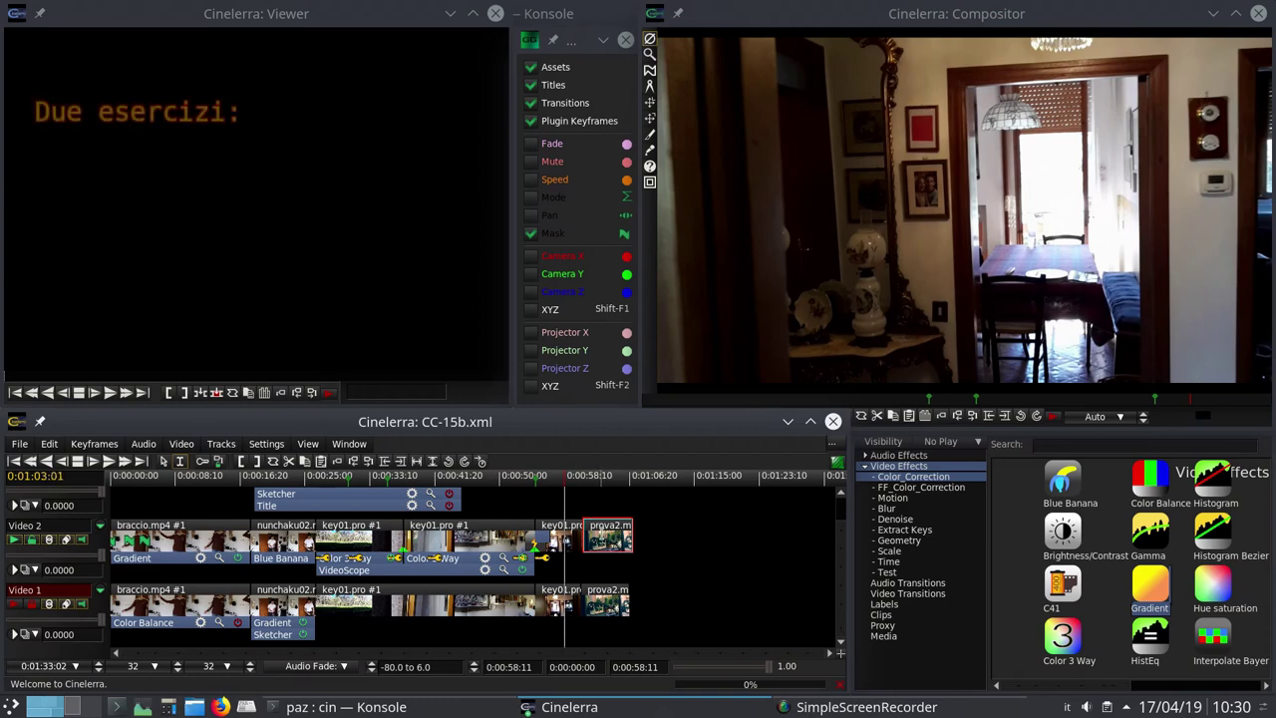
- Move to 0:00:18:00 at the start of Video 2's nunchaku02 clip and review the available keyframe commands
click(106, 77)
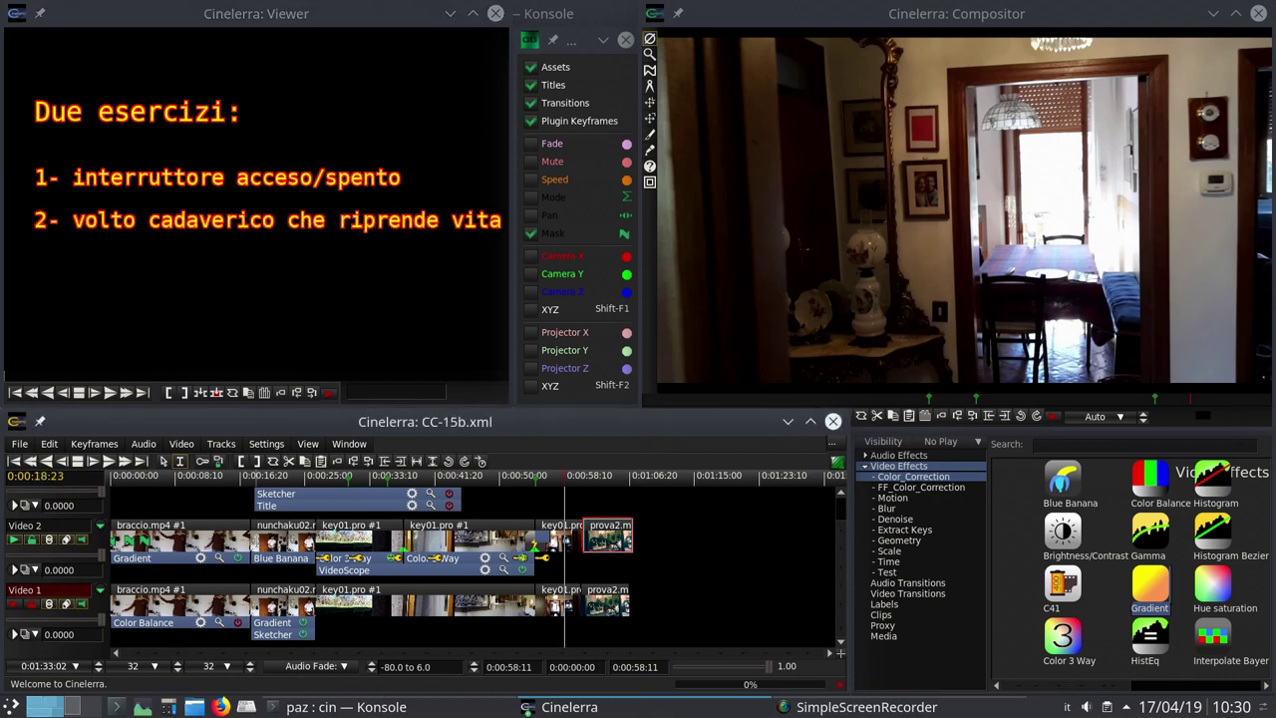
click(251, 538)
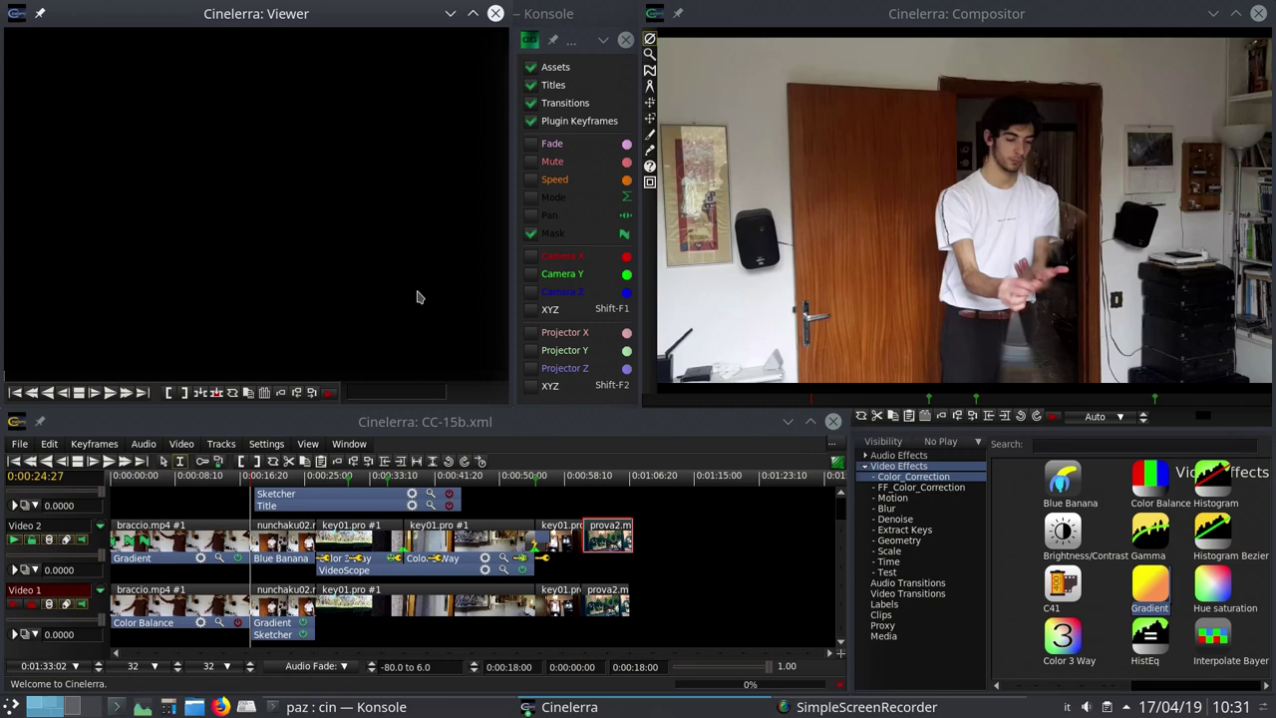
click(94, 444)
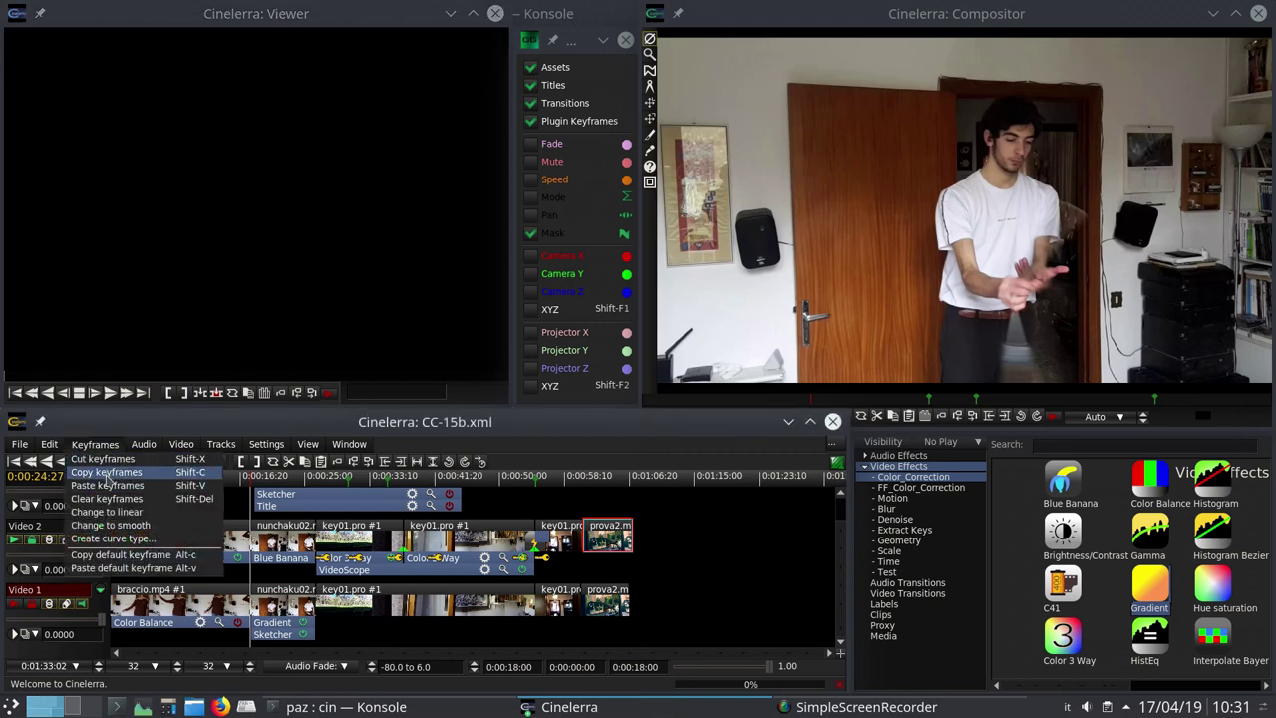
click(94, 444)
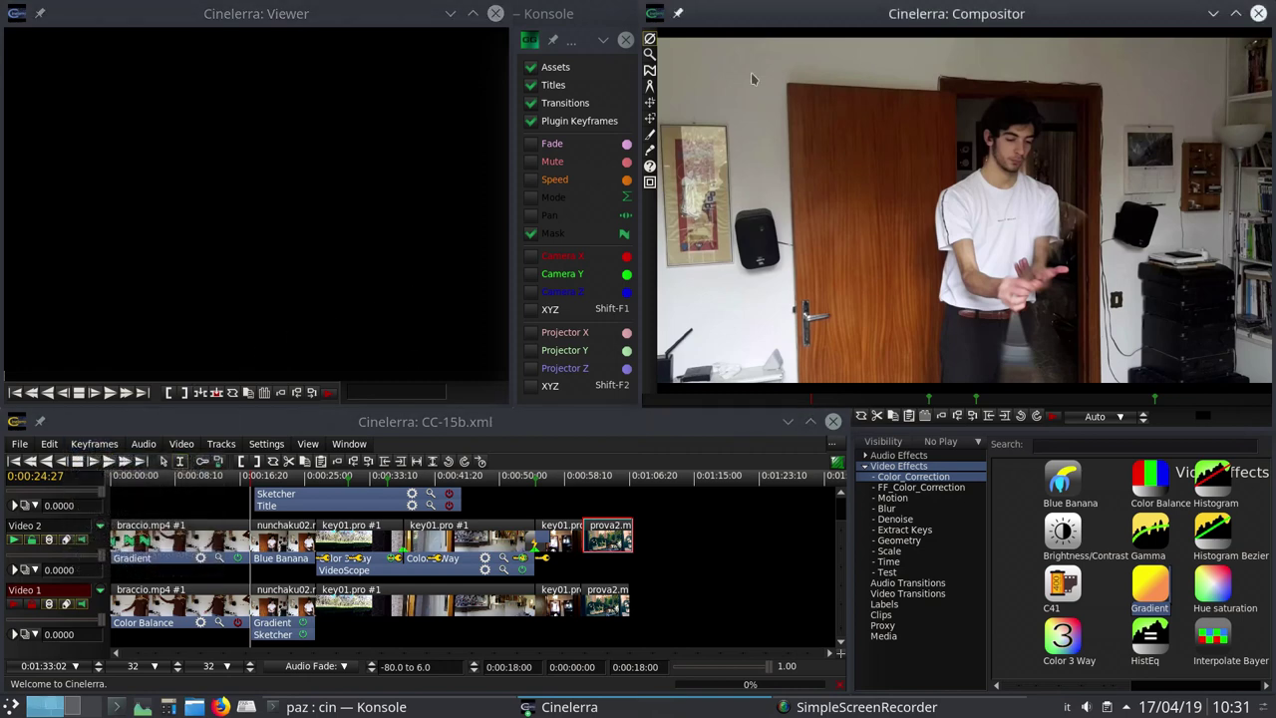
- Review the mask's outline and settings at 0:00:18:00, close them and protect the video from changes
click(650, 70)
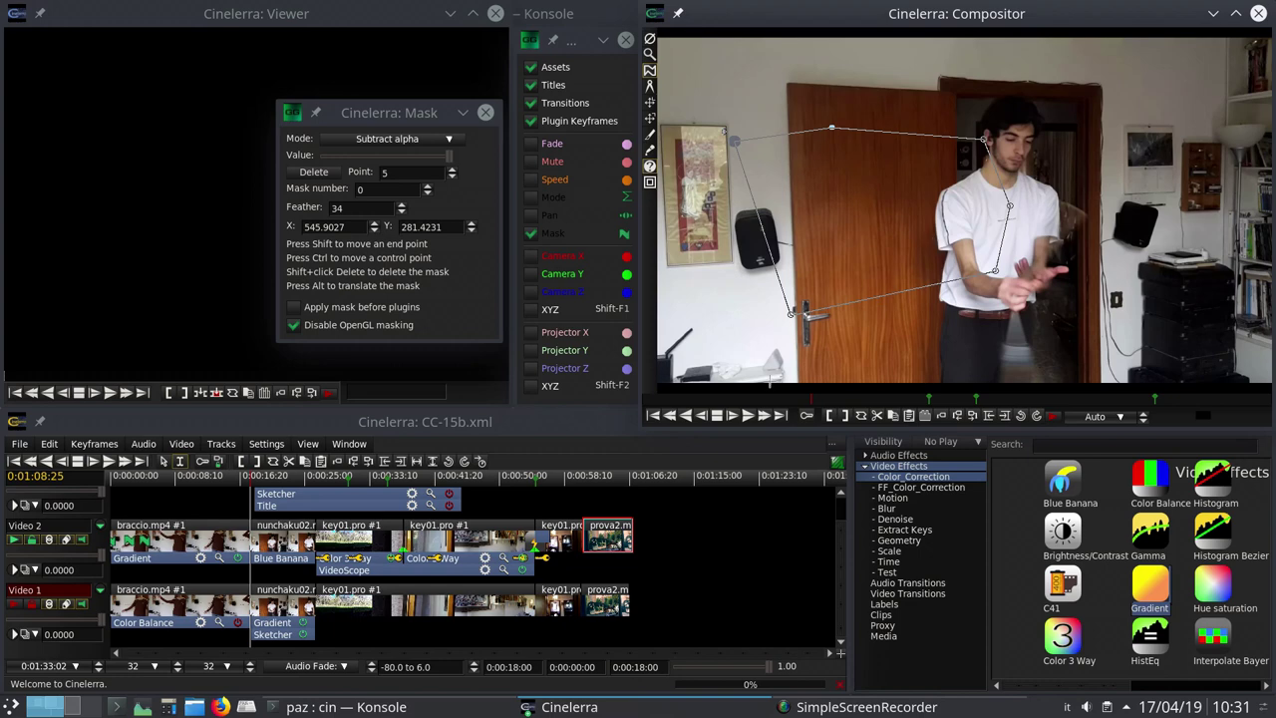
click(485, 112)
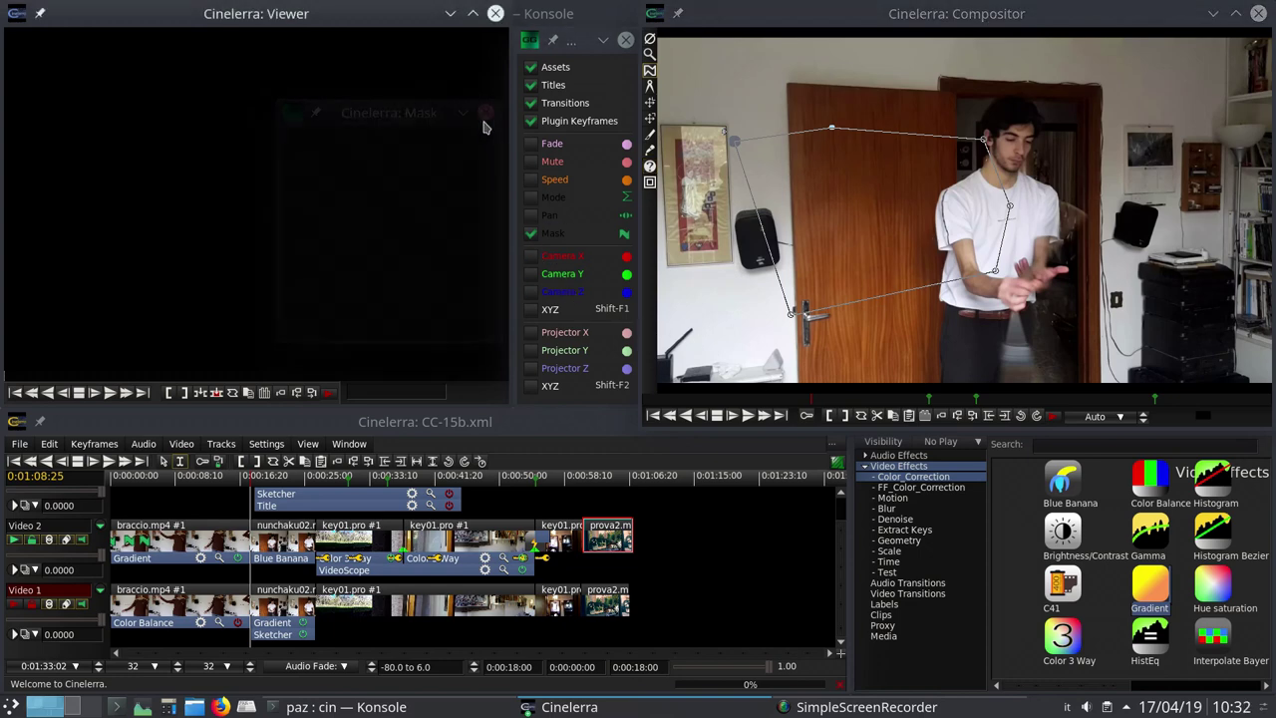
click(650, 39)
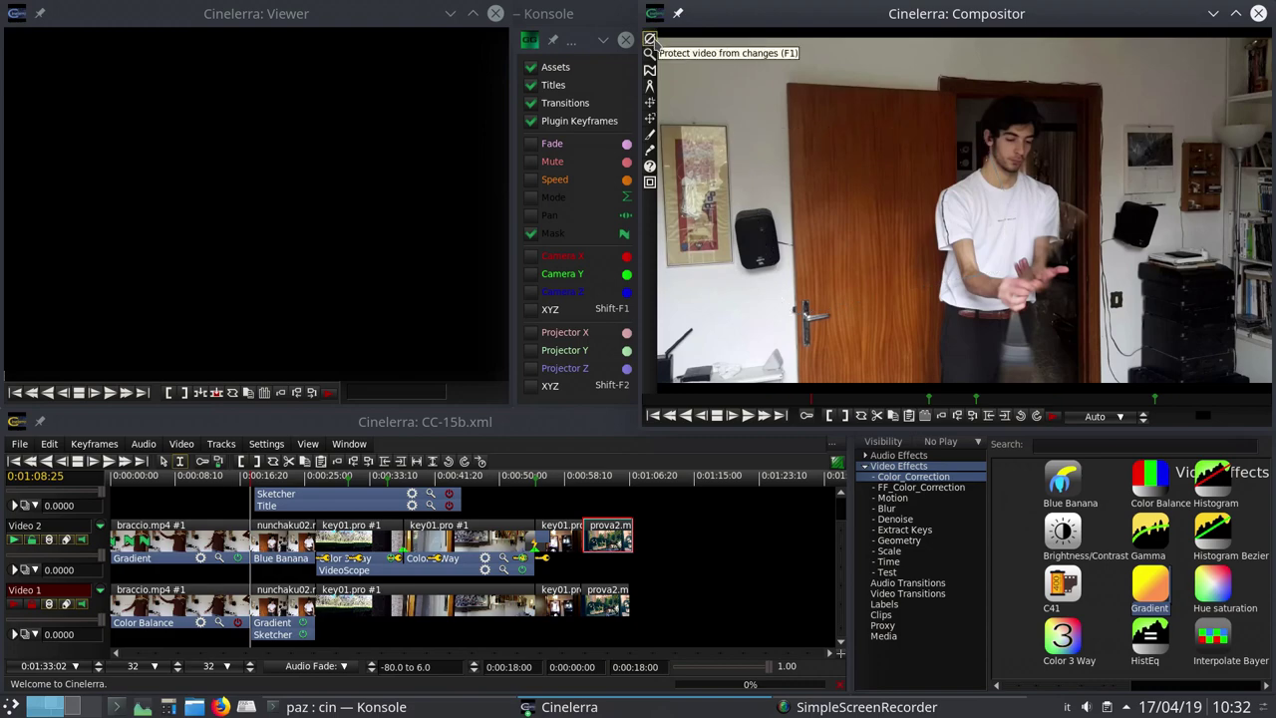